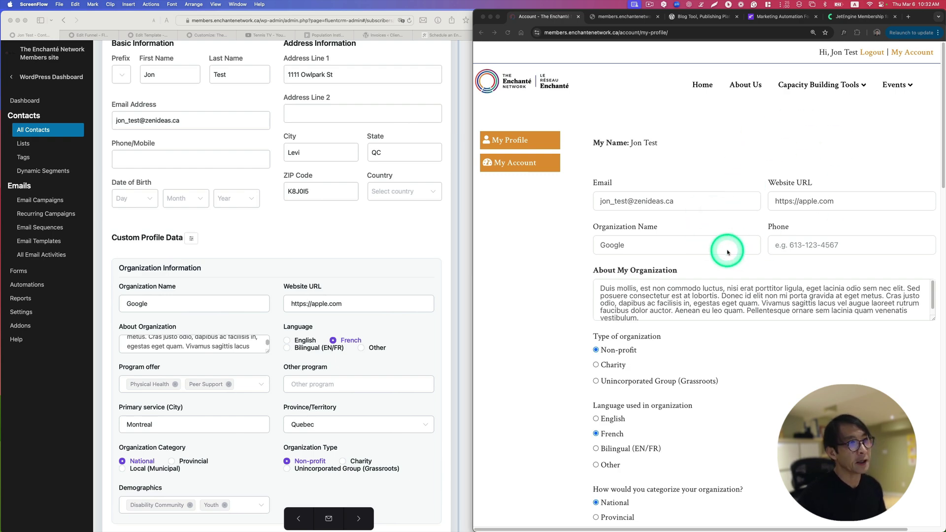
Compare the My Profile fields with the FluentCRM contact showing Google, French, National, Non-profit.
scroll(686, 345, "down", 4)
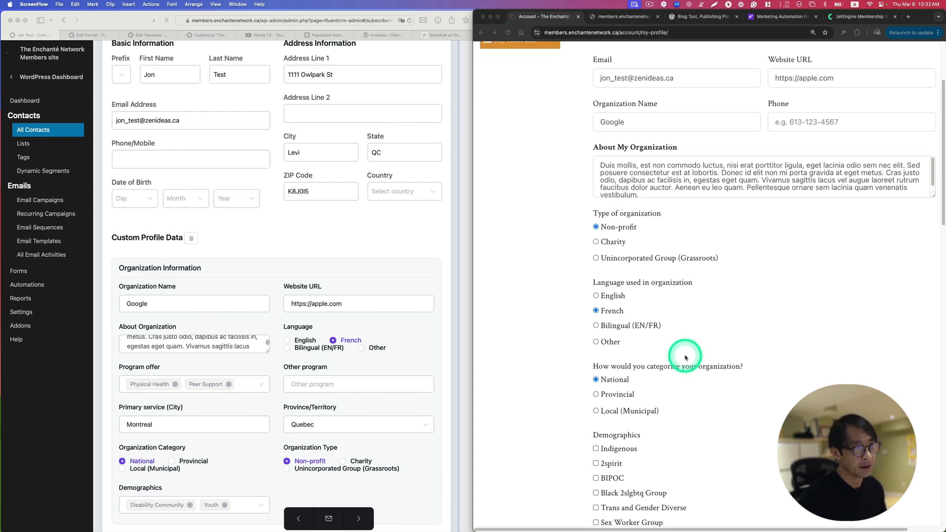
scroll(686, 355, "up", 4)
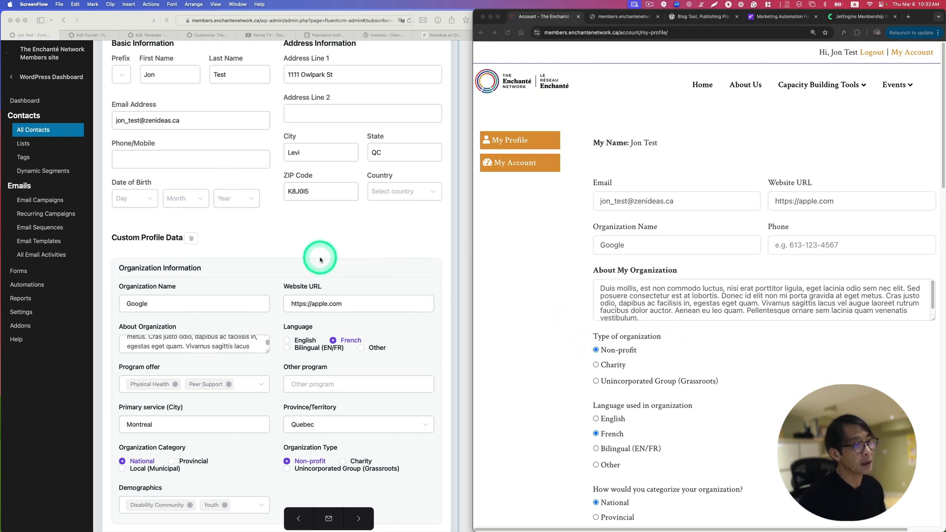
left_click(351, 253)
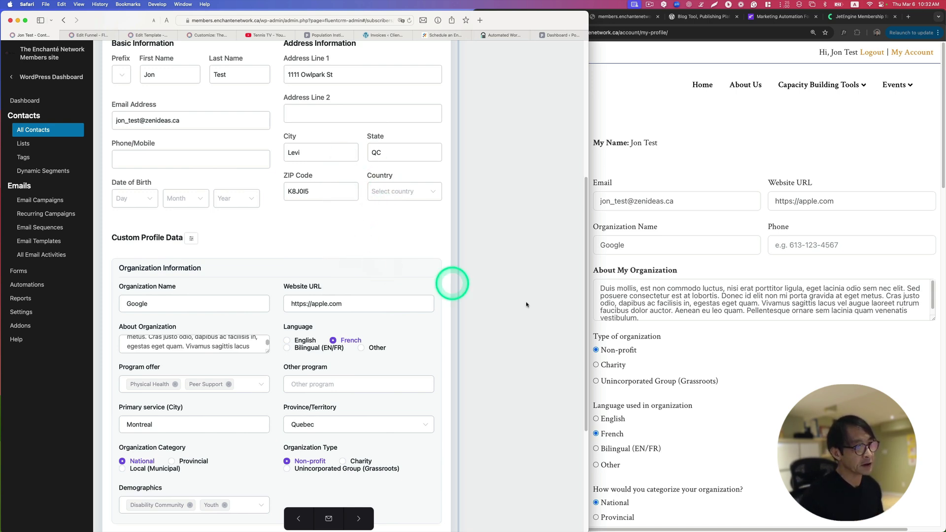
Set the organization to Apple Inc, type Charity and language English.
left_click(752, 374)
scroll(744, 372, "down", 2)
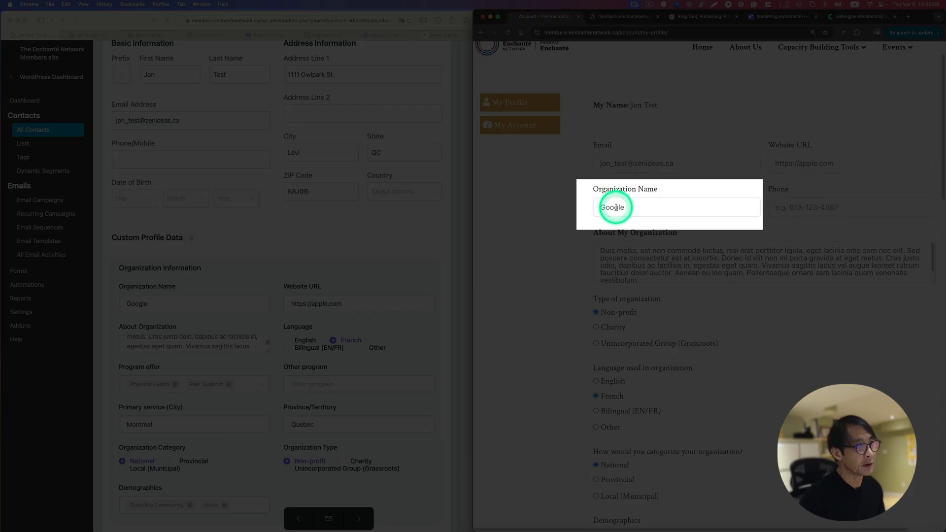
type("Apple Inc")
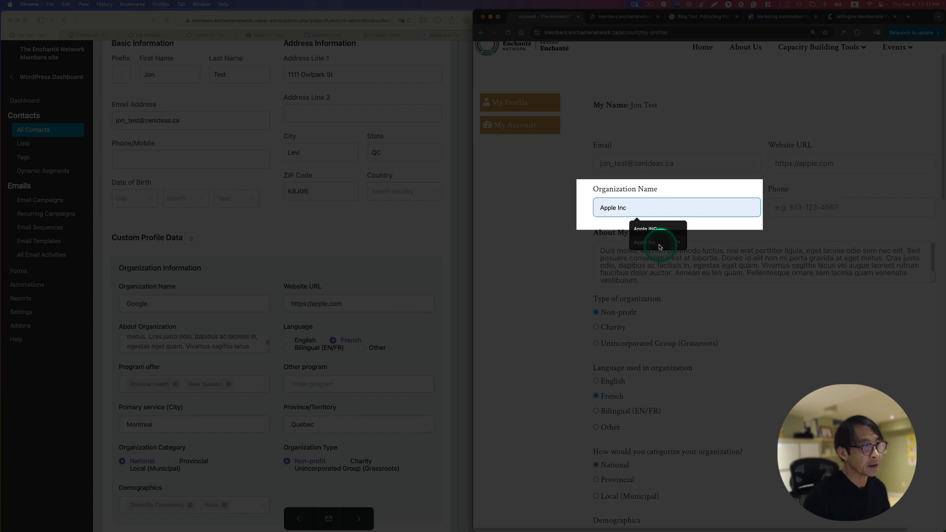
left_click(657, 243)
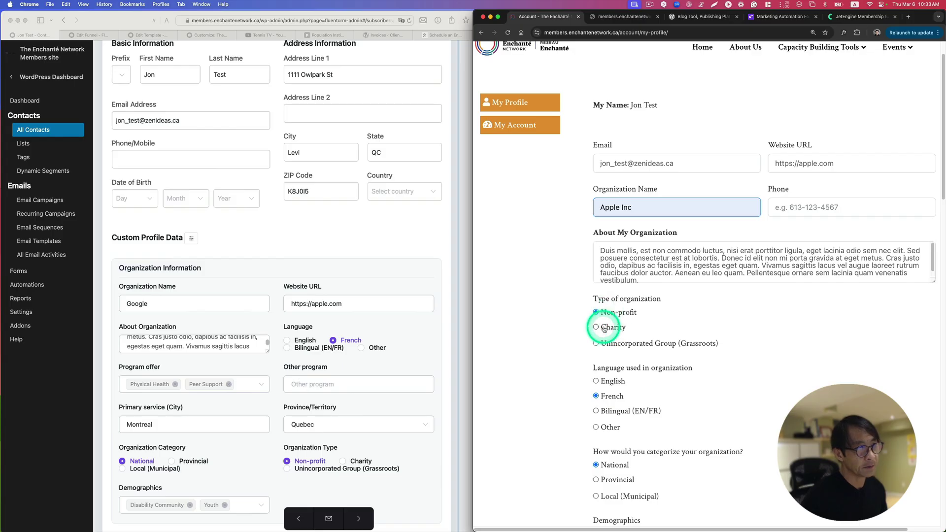
left_click(604, 328)
scroll(654, 376, "down", 1)
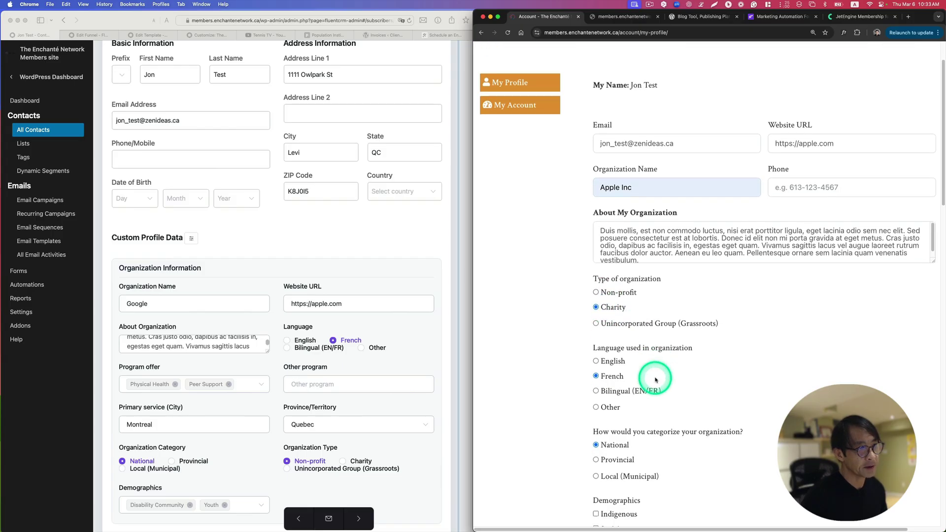
left_click(596, 361)
Set the service region province to Ontario.
scroll(680, 370, "down", 10)
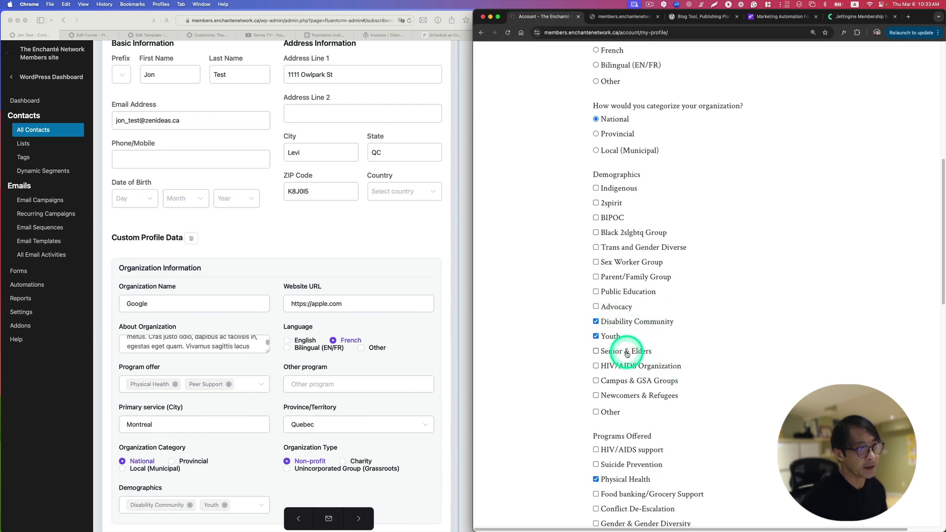
scroll(660, 367, "down", 5)
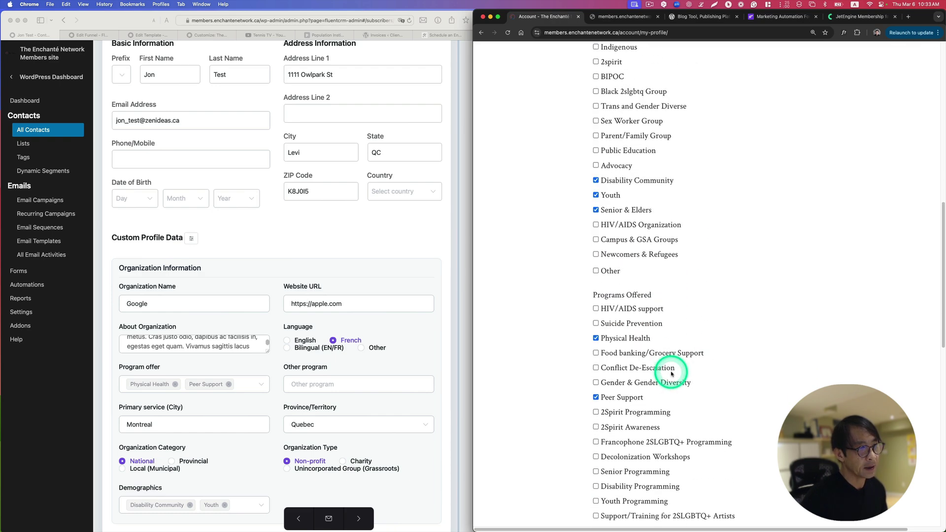
scroll(671, 375, "down", 1)
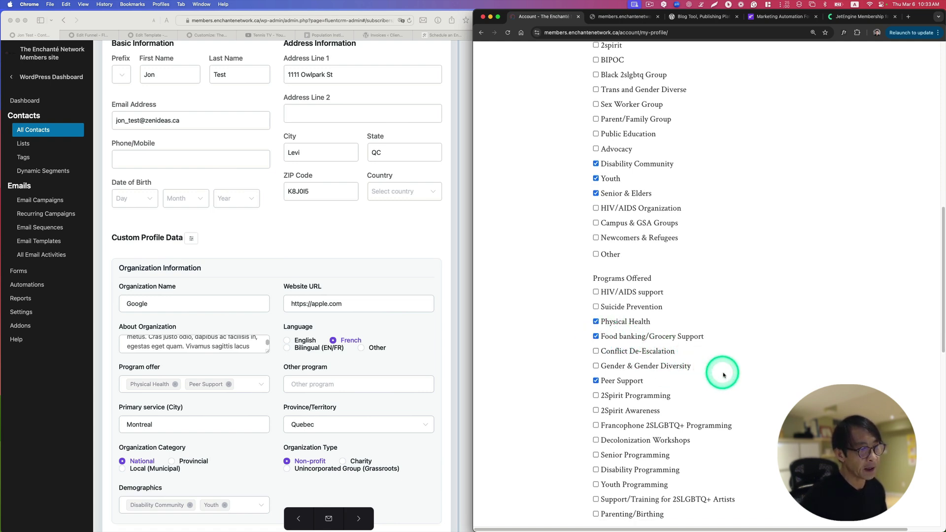
scroll(723, 374, "down", 8)
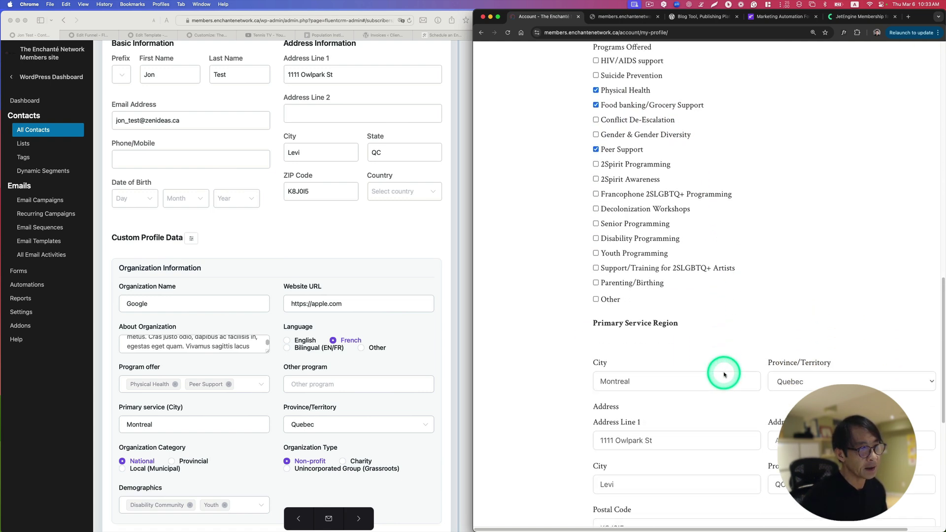
scroll(724, 375, "down", 3)
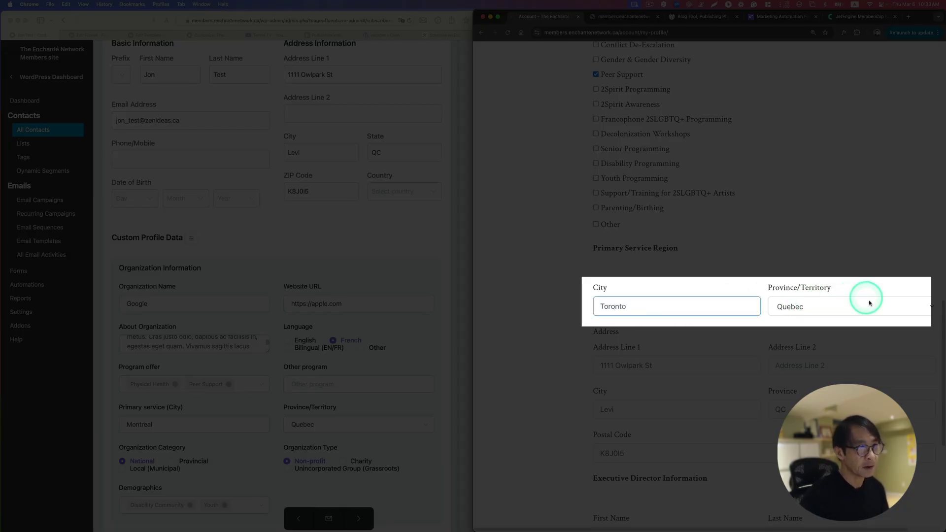
left_click(871, 306)
left_click(764, 355)
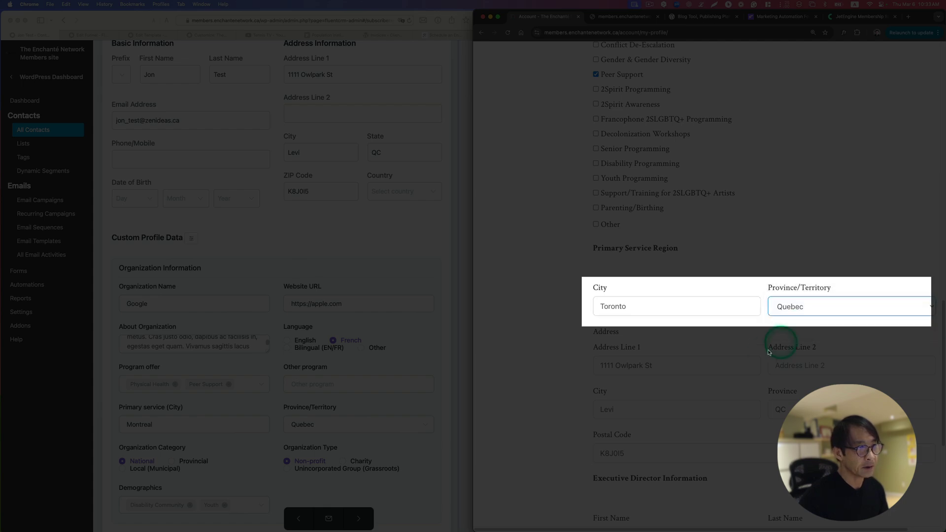
key("o")
Review the form and submit it with Update Your Profile.
scroll(699, 380, "down", 2)
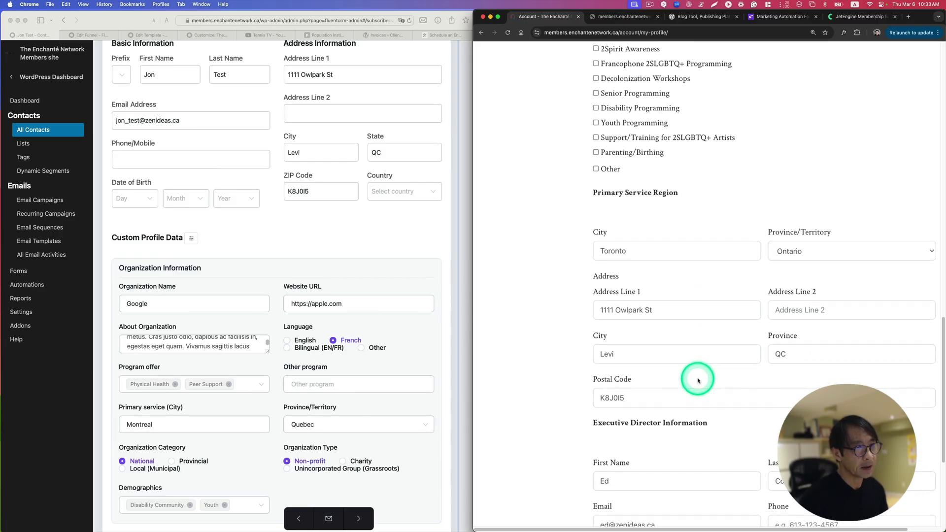
scroll(700, 380, "down", 3)
scroll(739, 394, "up", 2)
scroll(741, 397, "up", 10)
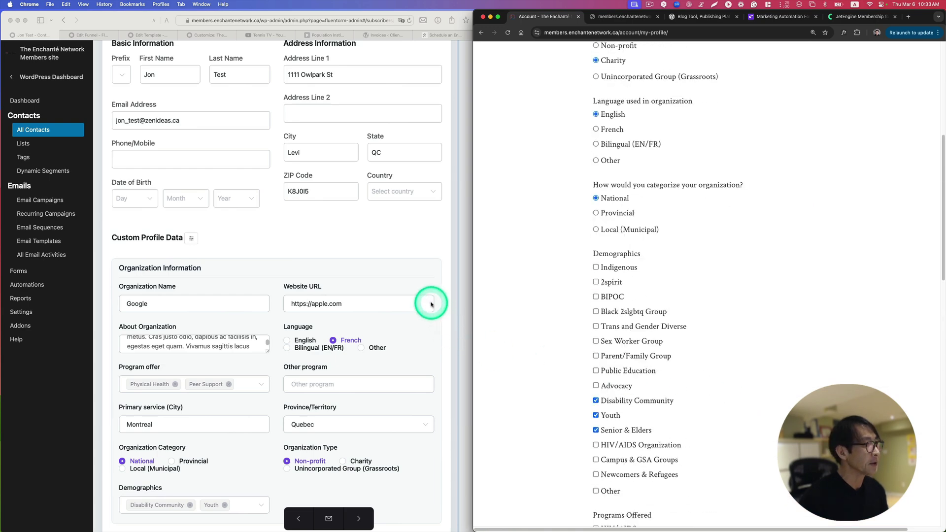
scroll(431, 302, "up", 4)
scroll(430, 302, "down", 5)
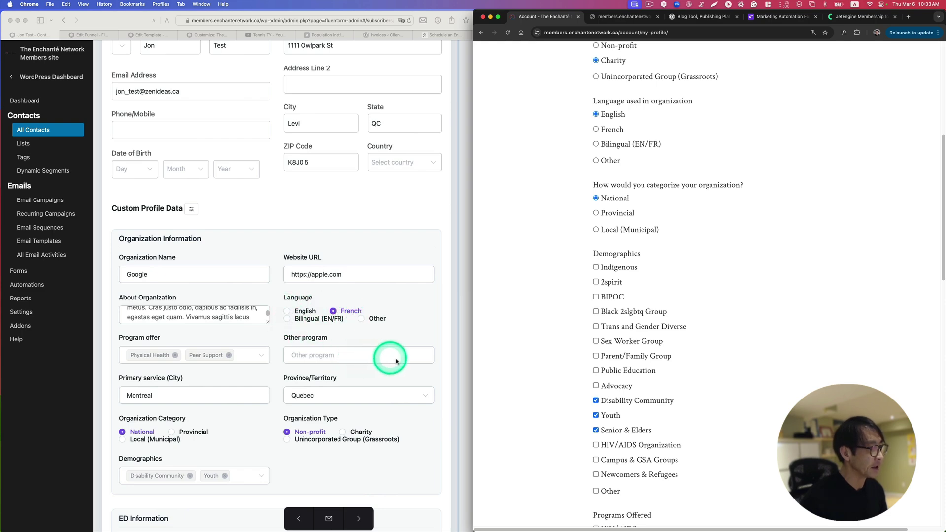
scroll(372, 372, "down", 1)
scroll(595, 362, "down", 2)
scroll(595, 361, "down", 15)
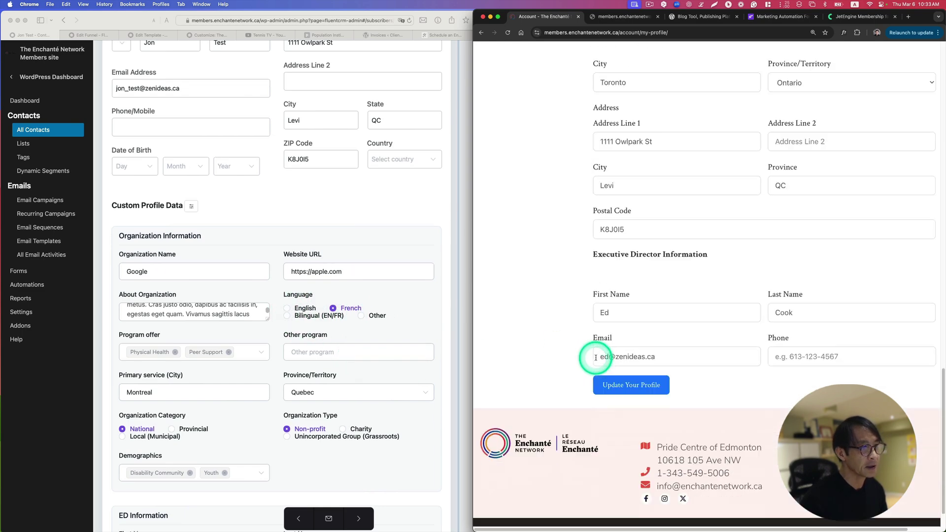
left_click(636, 350)
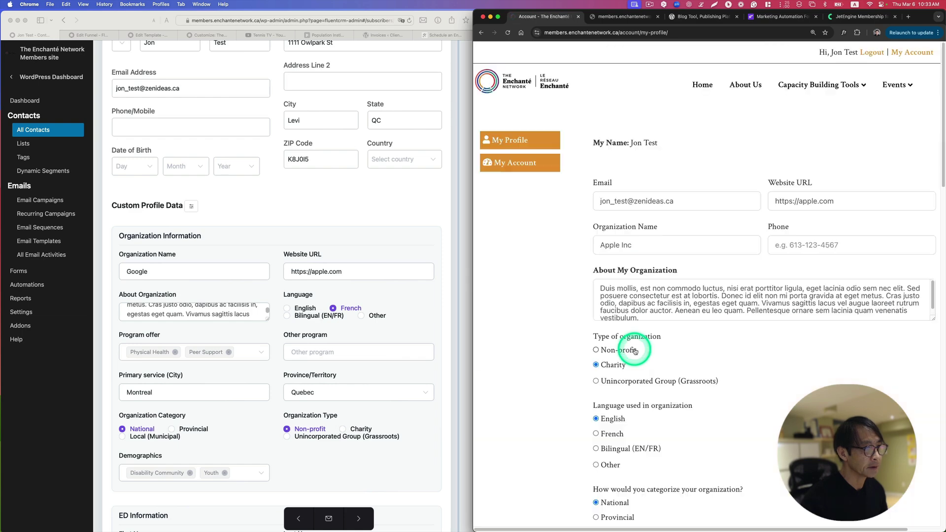
Reload the FluentCRM contact and verify Apple Inc, Charity, English, Toronto and Ontario synced.
left_click(410, 22)
left_click(317, 307)
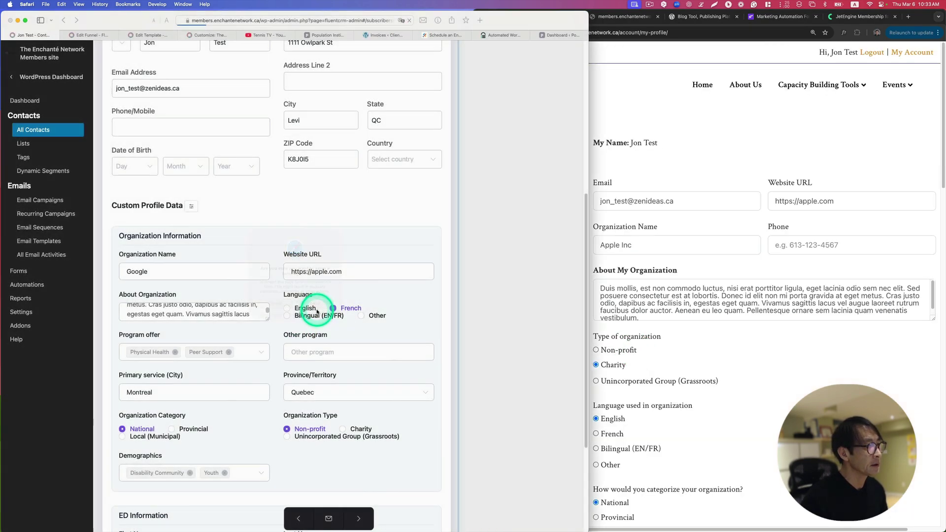
scroll(395, 310, "down", 5)
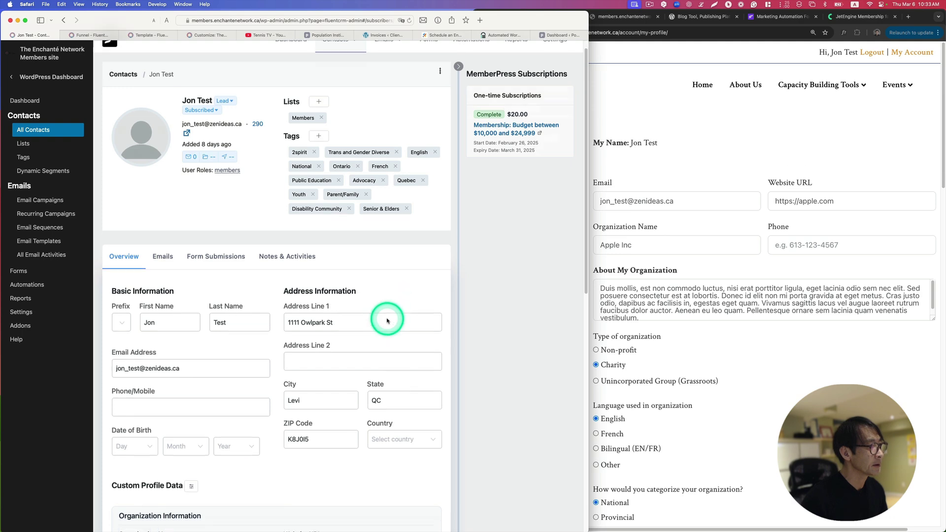
scroll(387, 319, "down", 2)
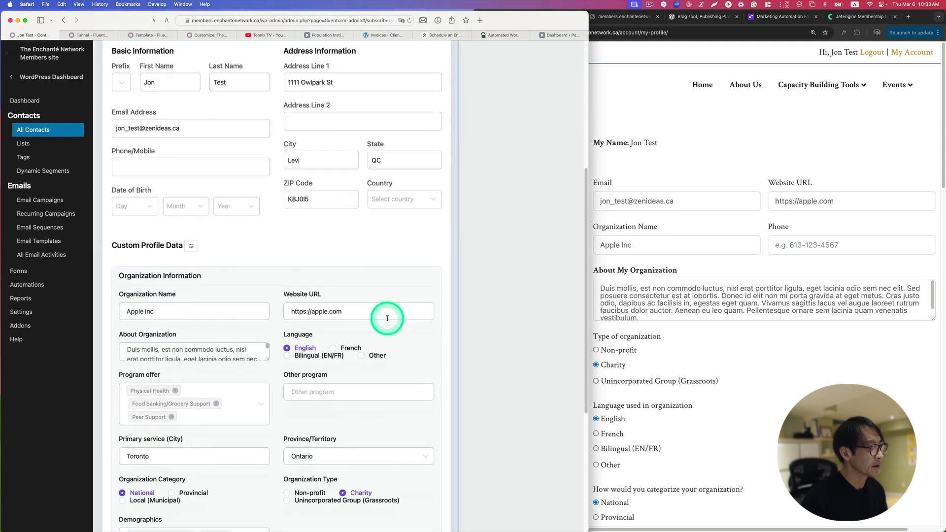
scroll(289, 324, "down", 3)
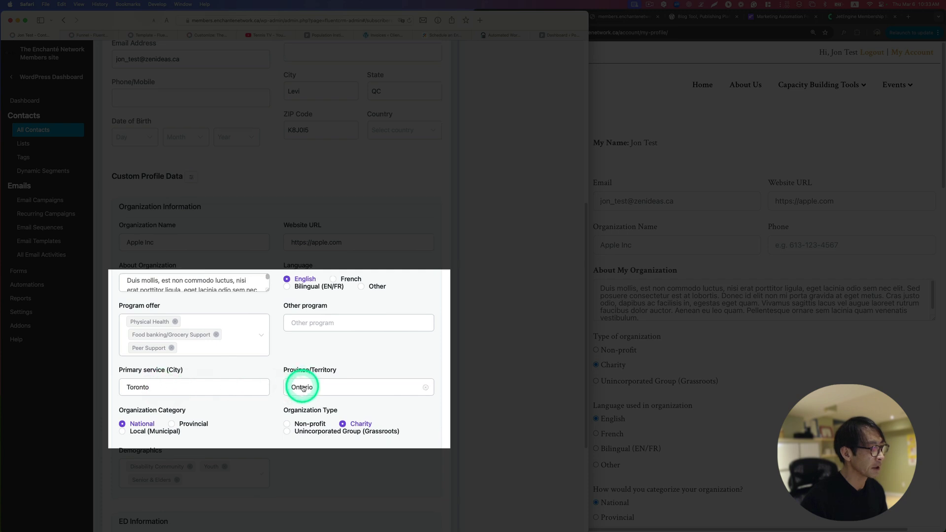
scroll(320, 380, "down", 1)
scroll(349, 372, "up", 2)
scroll(349, 373, "up", 6)
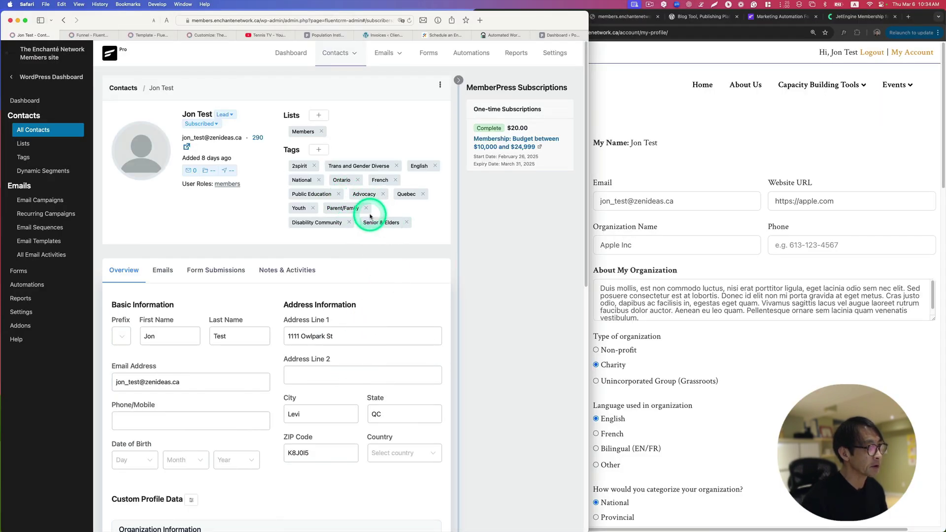
left_click(697, 392)
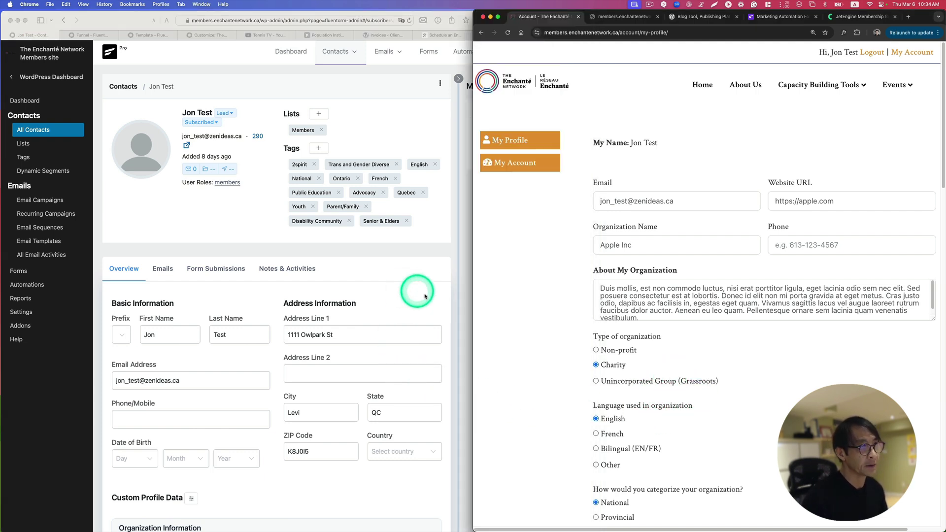
Show the wordpress.org, FluentCRM and JetEngine Membership pages, then return to the Account page.
left_click(700, 17)
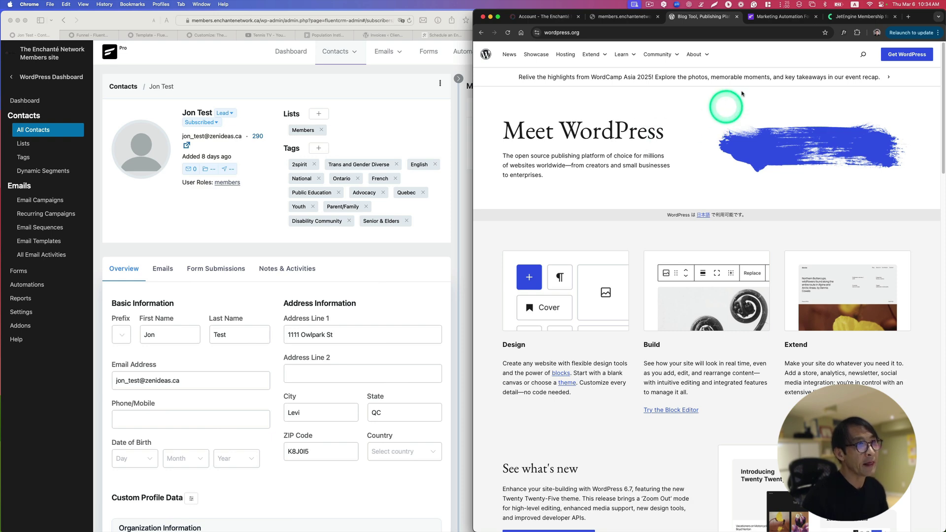
left_click(783, 19)
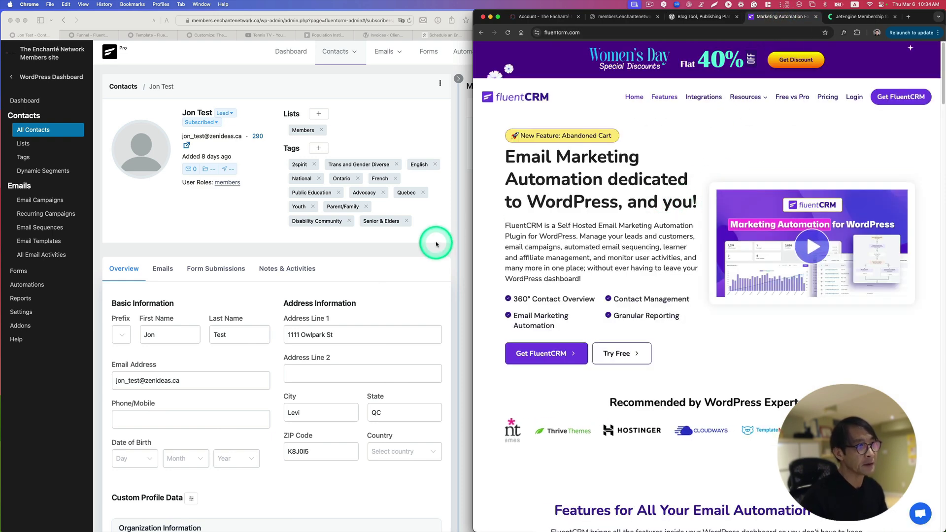
left_click(857, 16)
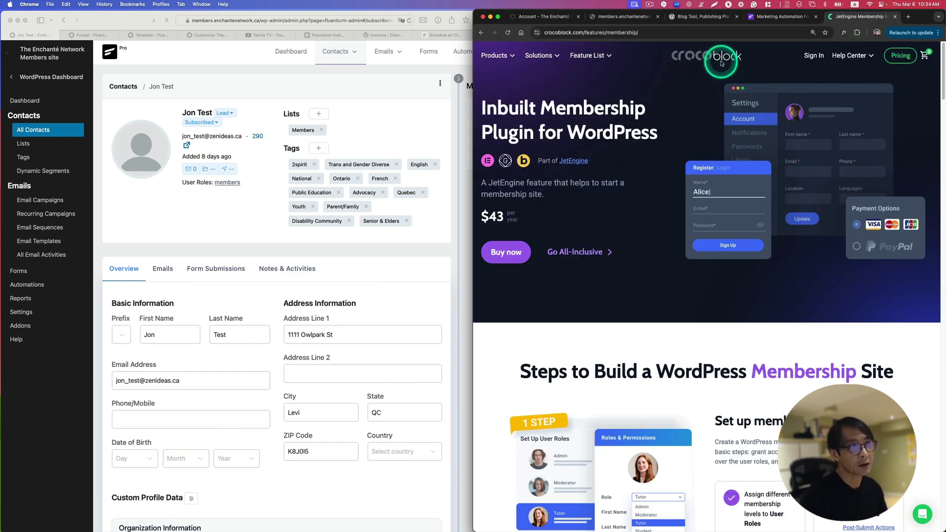
scroll(642, 247, "down", 3)
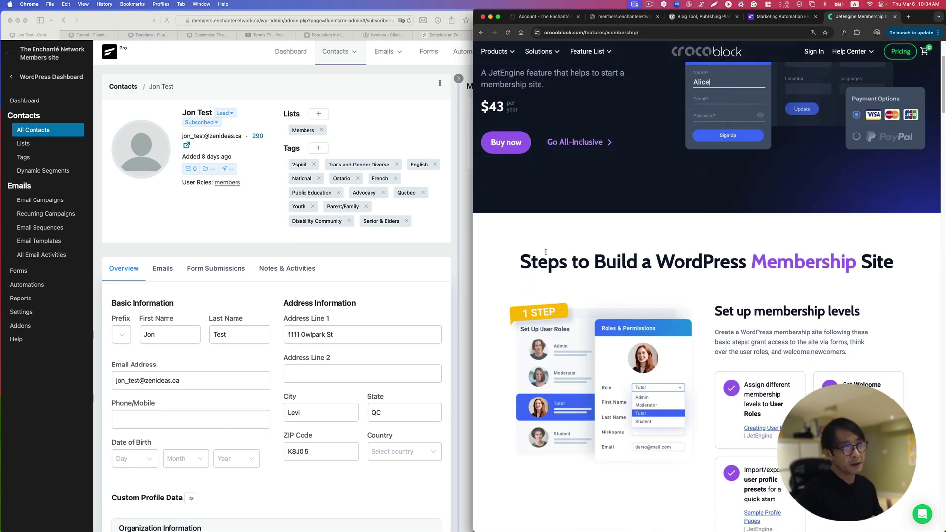
left_click(561, 17)
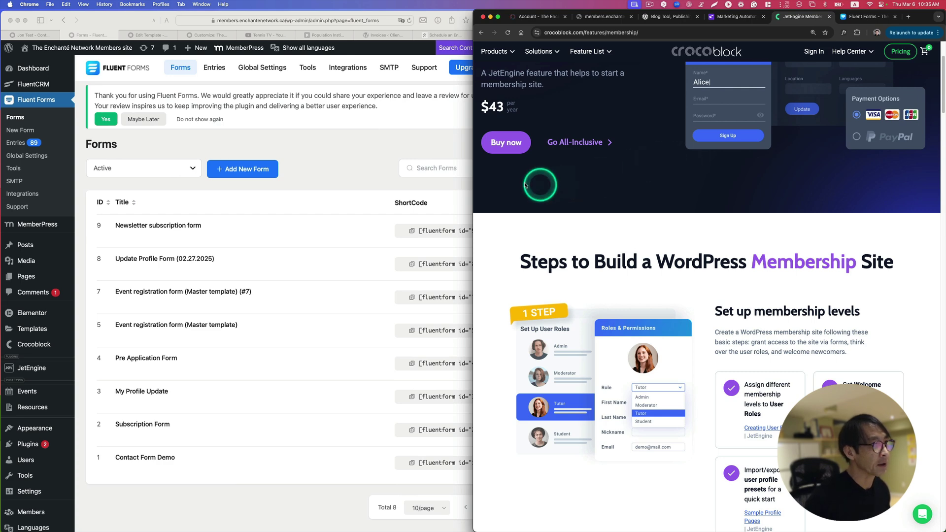
Place the reloaded Fluent Forms list beside the profile page, showing My Profile Update with 54 entries.
left_click(380, 154)
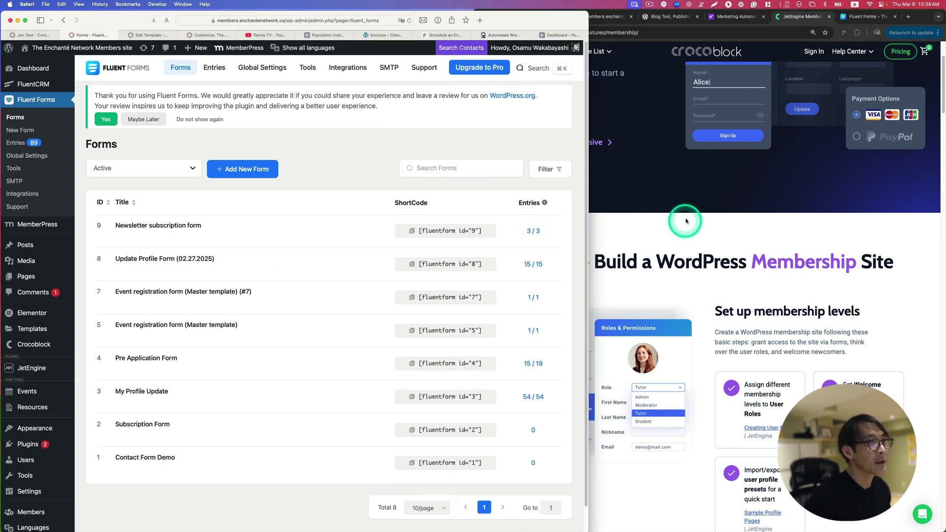
left_click(862, 16)
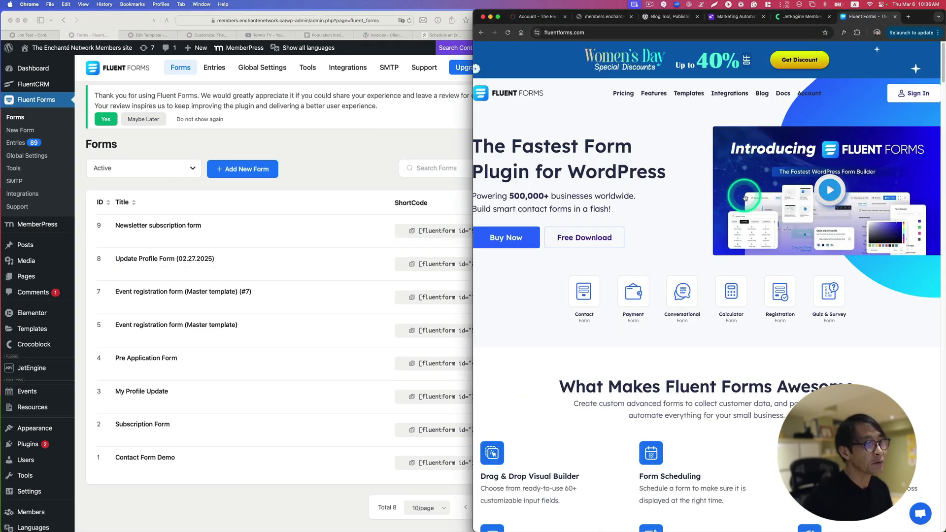
scroll(722, 254, "down", 2)
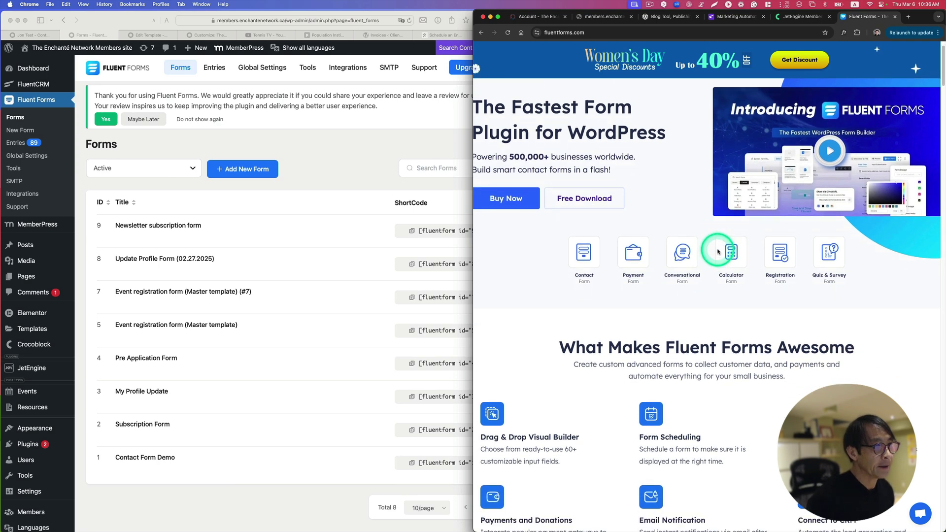
scroll(718, 253, "up", 1)
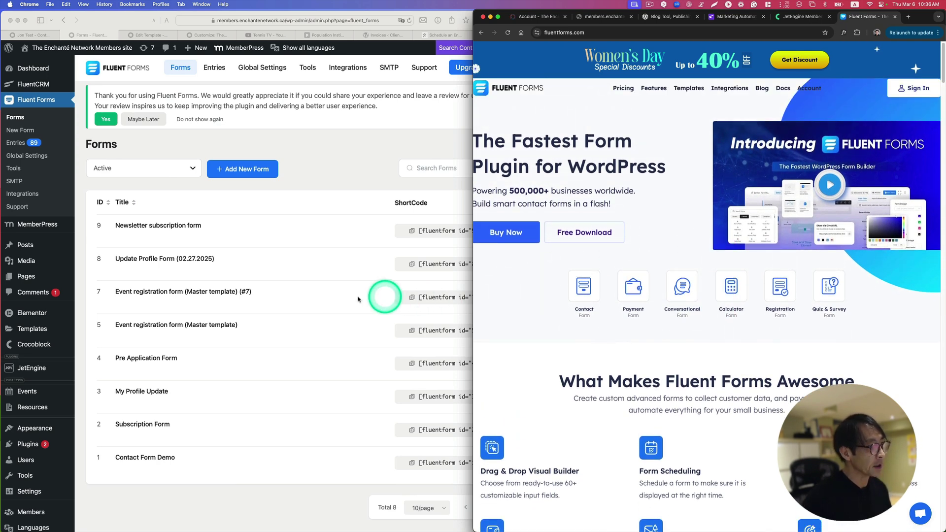
left_click(592, 238)
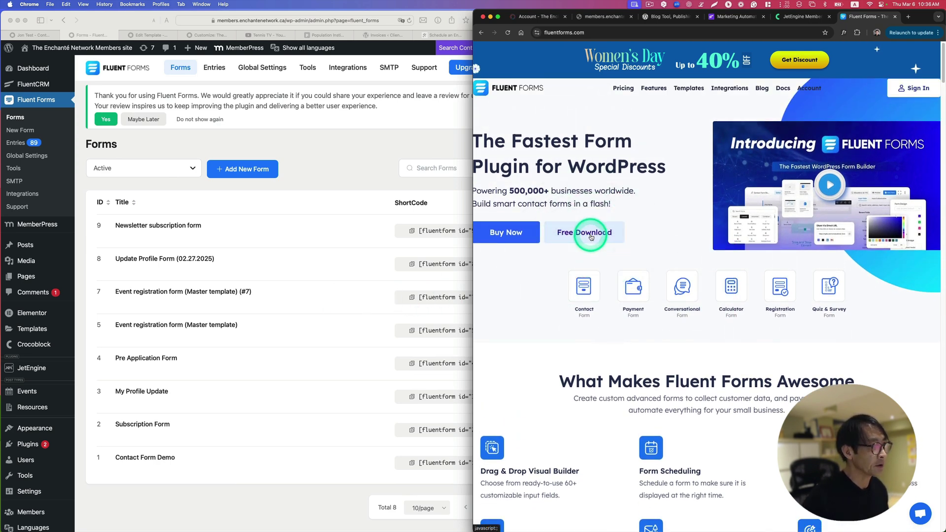
left_click(333, 170)
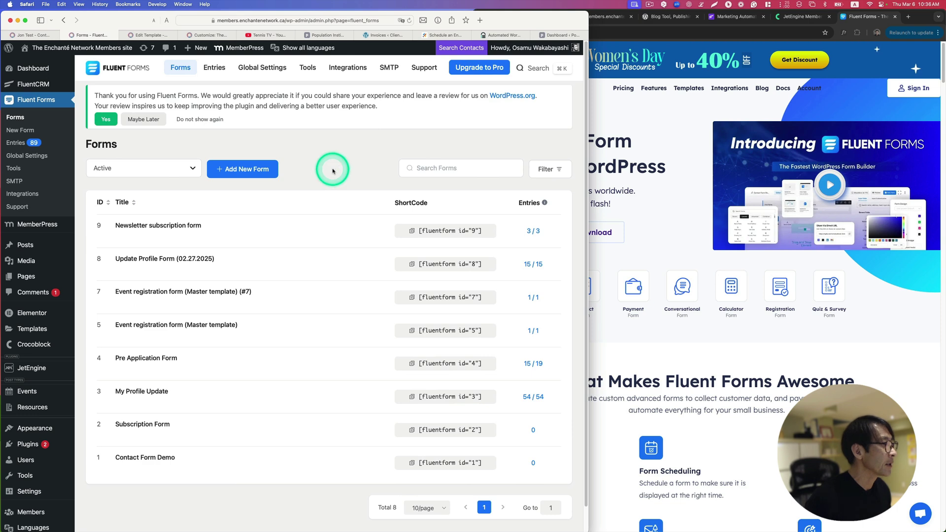
left_click(677, 120)
left_click(541, 18)
left_click(347, 132)
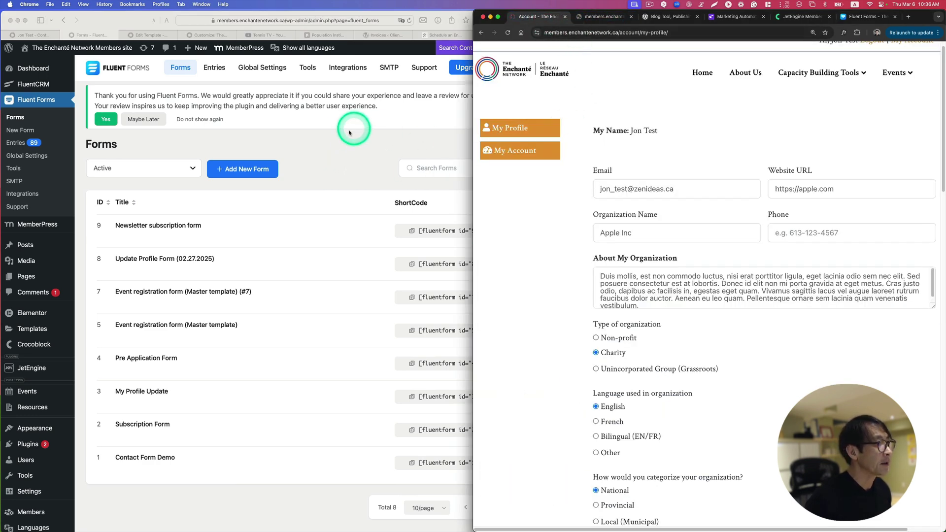
left_click(69, 140)
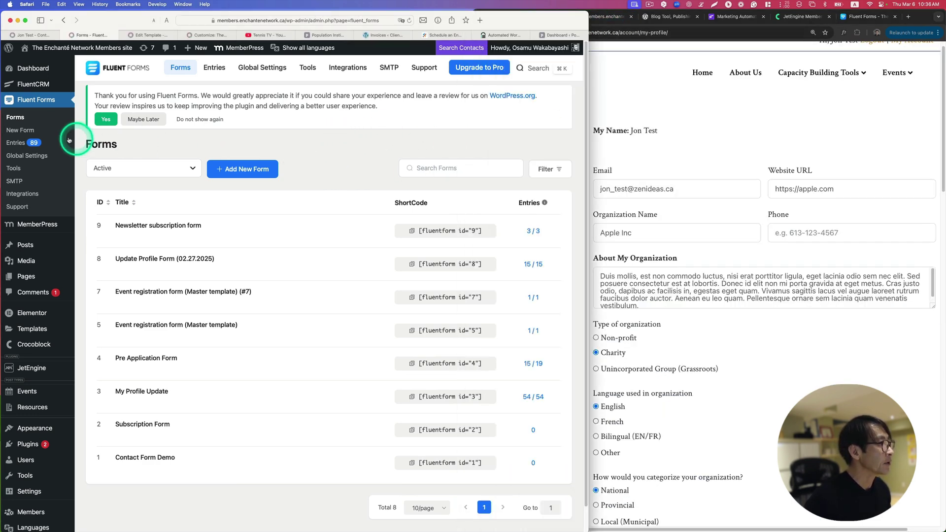
left_click(51, 104)
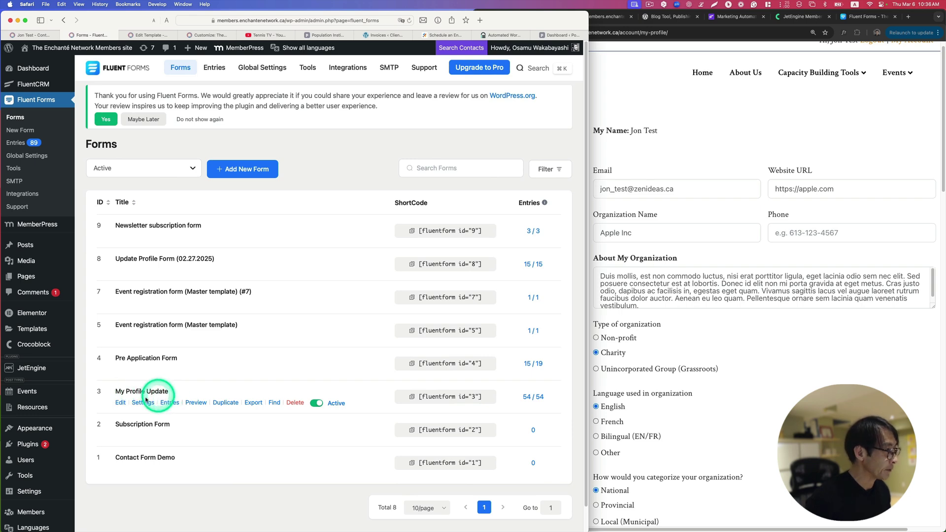
Open My Profile Update in the form editor and select its Email field.
left_click(121, 403)
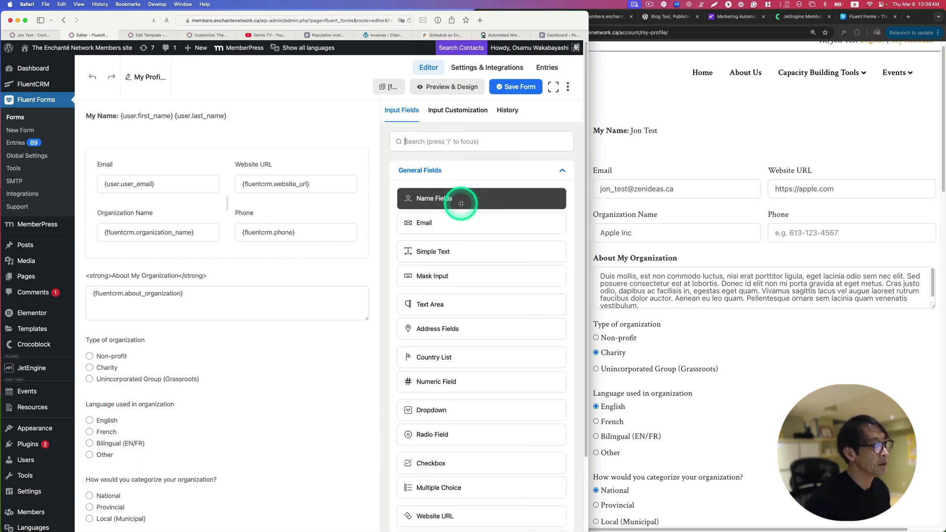
left_click_drag(462, 203, 203, 231)
scroll(478, 268, "down", 5)
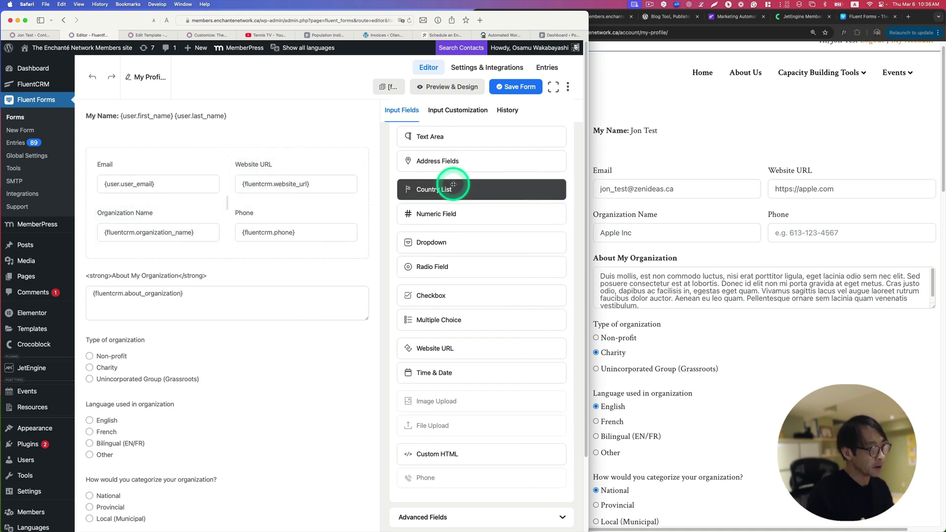
left_click(697, 138)
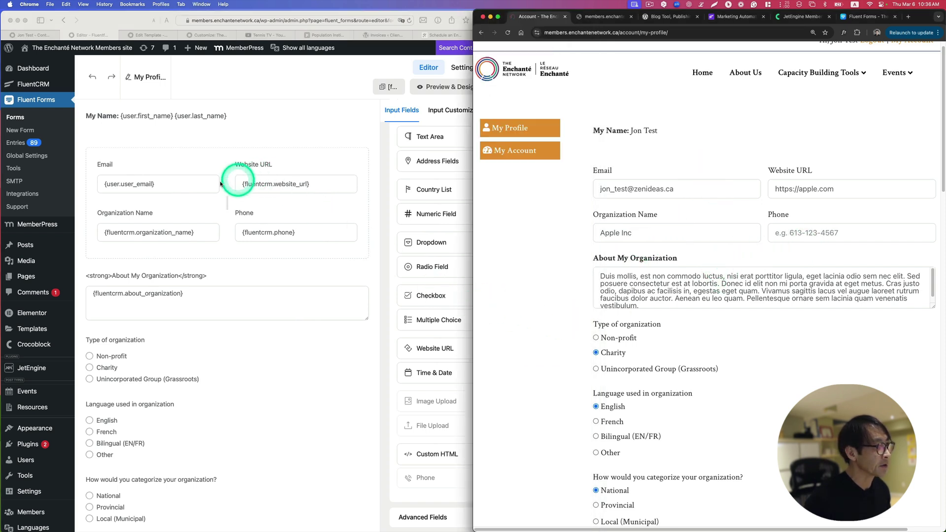
left_click(175, 188)
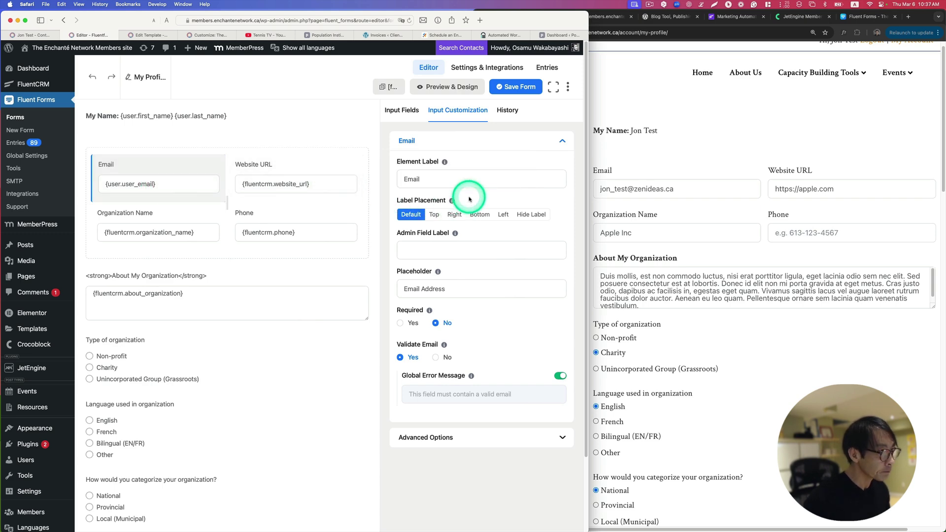
Insert User Email from the shortcode list as the Email field's Default Value.
left_click(434, 437)
scroll(477, 432, "down", 2)
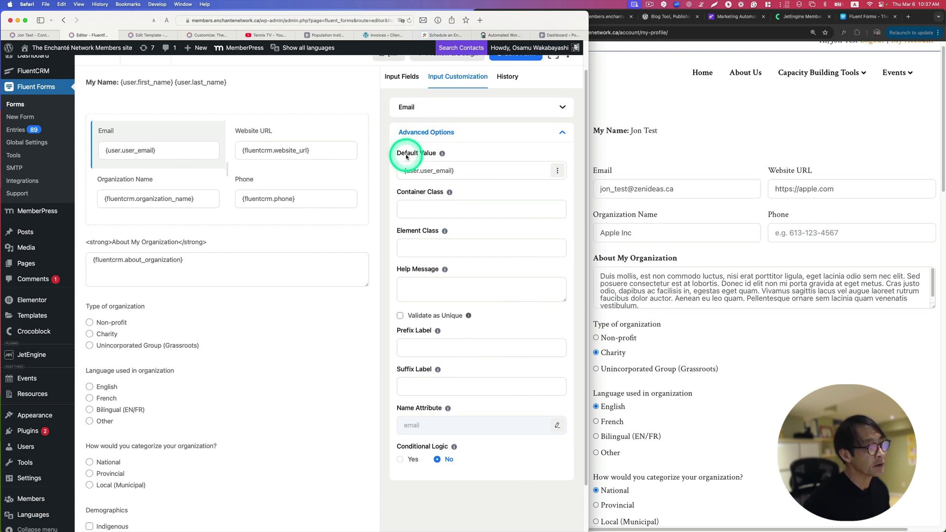
left_click(552, 175)
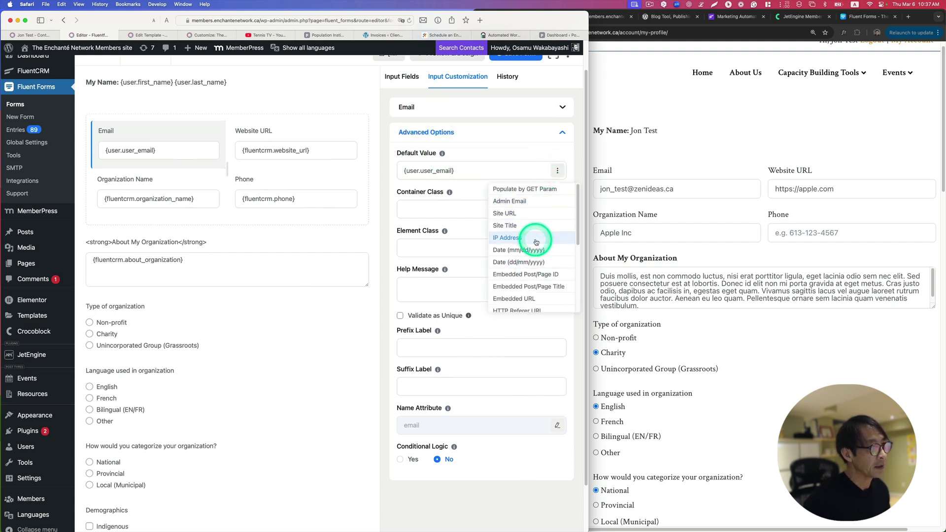
scroll(538, 242, "down", 3)
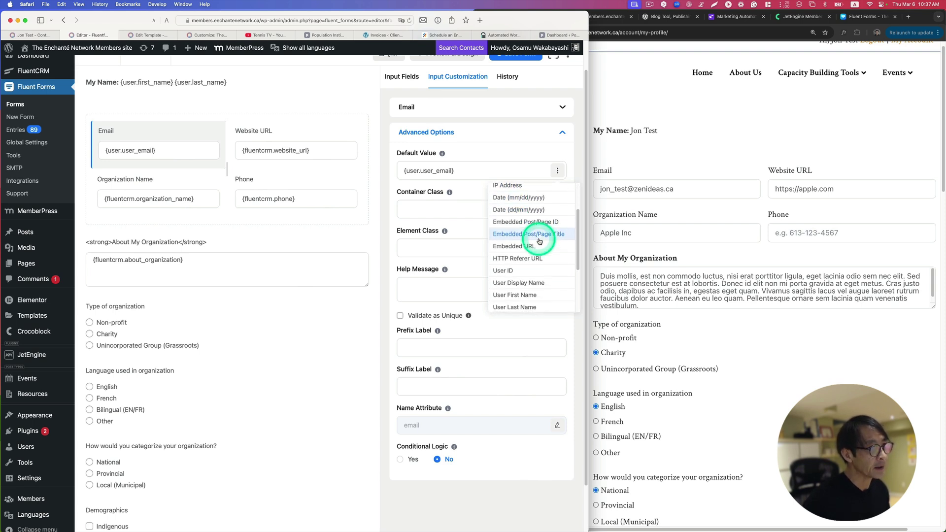
scroll(538, 240, "down", 3)
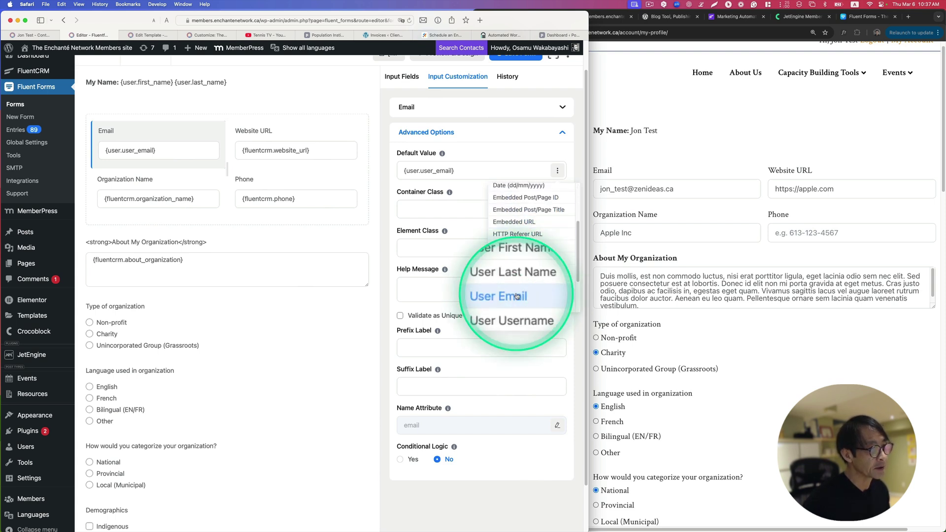
left_click(508, 295)
Reselect the Email field and select the duplicated {user.user_email} placeholder for deletion.
left_click(194, 152)
left_click(210, 155)
left_click(207, 190)
left_click(208, 190)
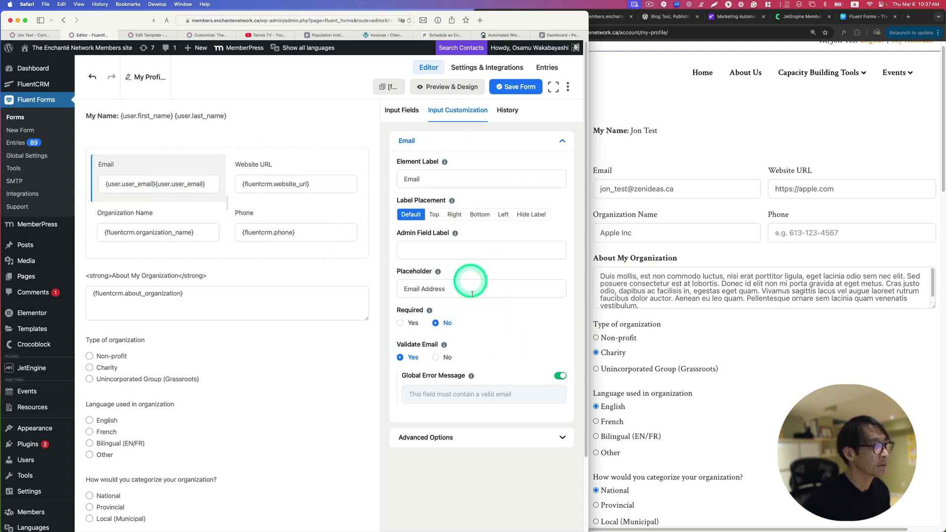
left_click(453, 436)
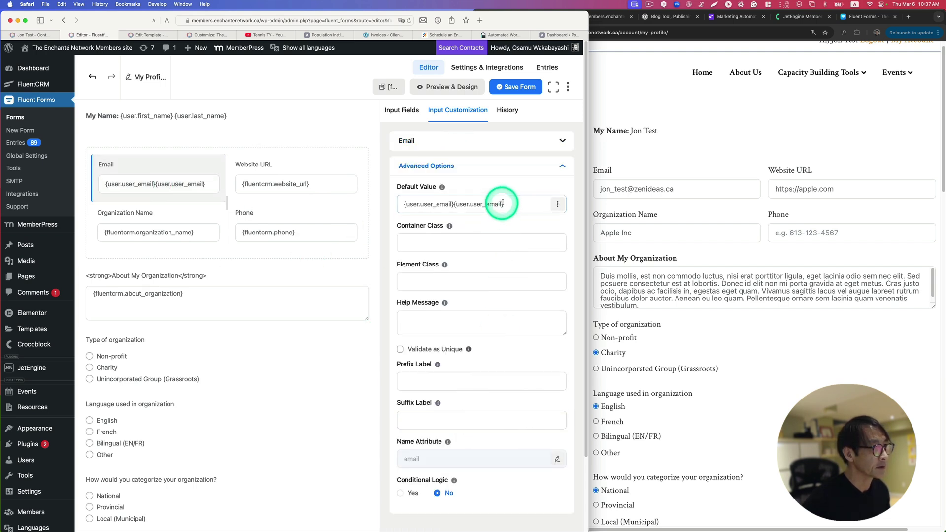
left_click_drag(503, 204, 481, 205)
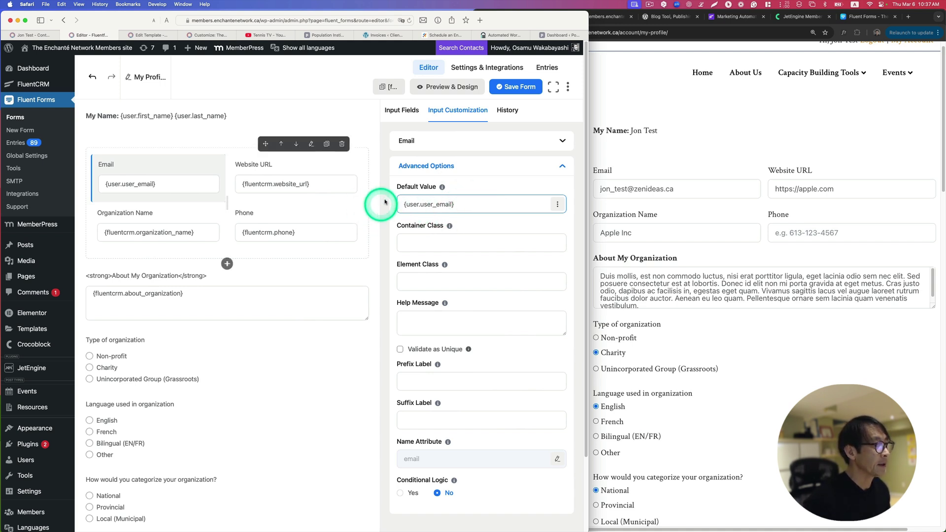
Compare the editor's fields with the live profile showing Charity, English, National.
scroll(307, 288, "down", 3)
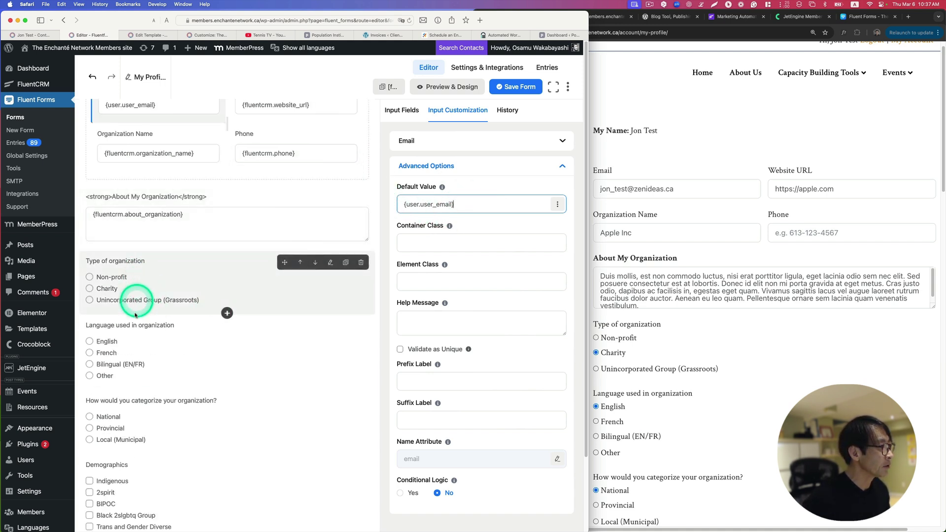
scroll(133, 313, "down", 5)
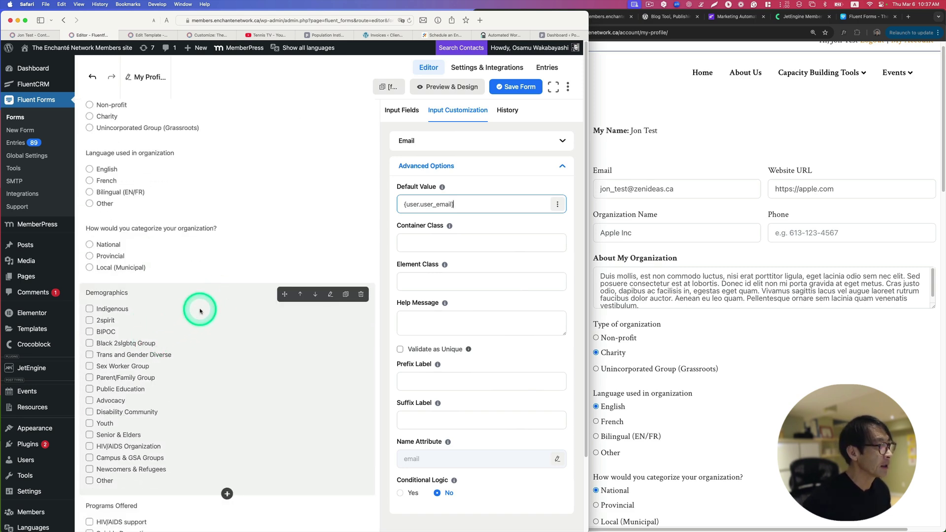
left_click(699, 177)
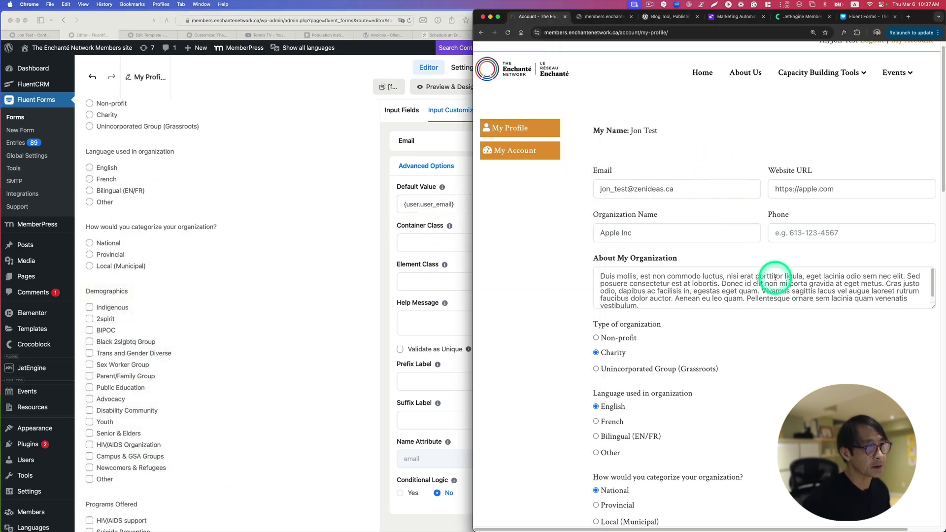
scroll(769, 278, "down", 3)
scroll(793, 237, "down", 10)
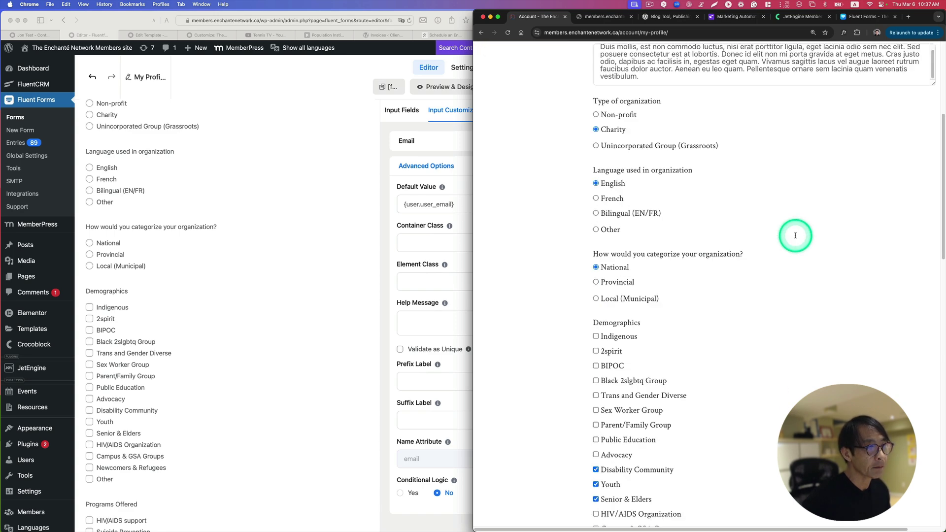
scroll(705, 227, "up", 6)
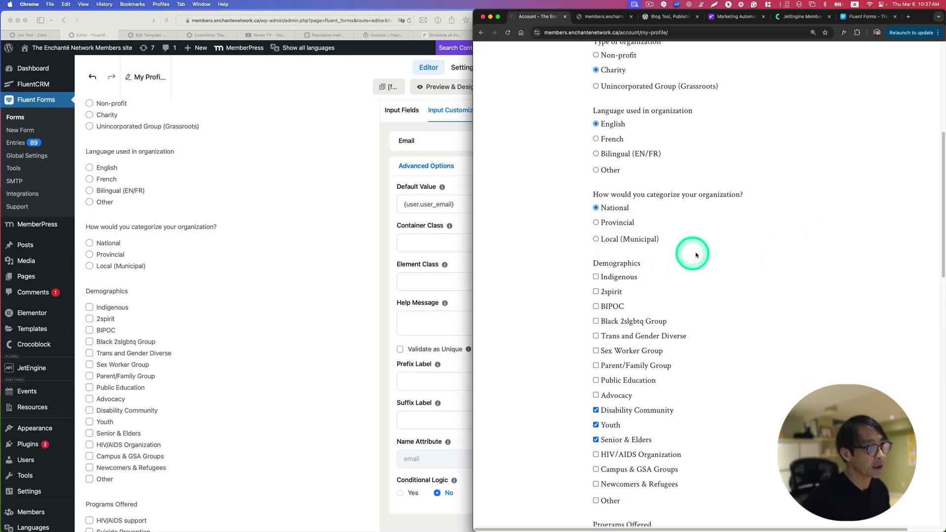
scroll(695, 256, "up", 6)
left_click(272, 140)
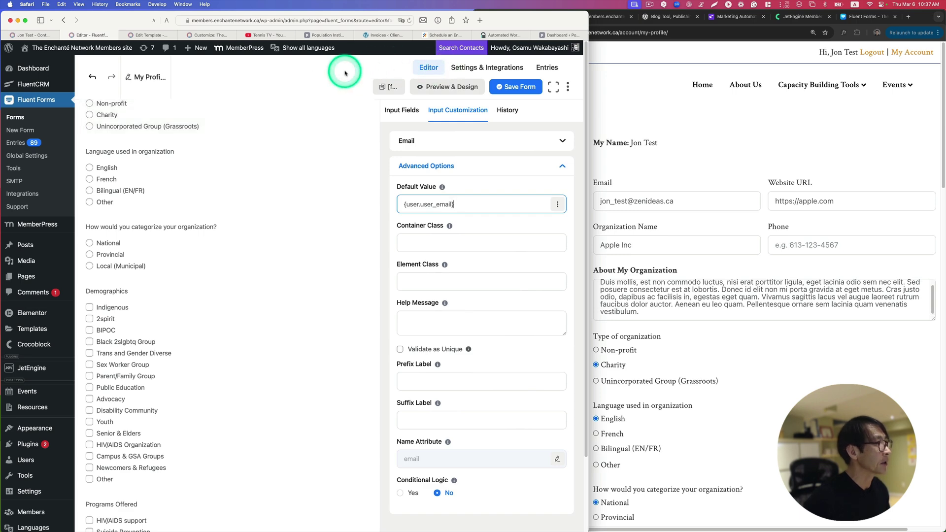
Open FluentCRM Settings > Custom Contact Fields to see slugs like organization_type.
left_click(35, 35)
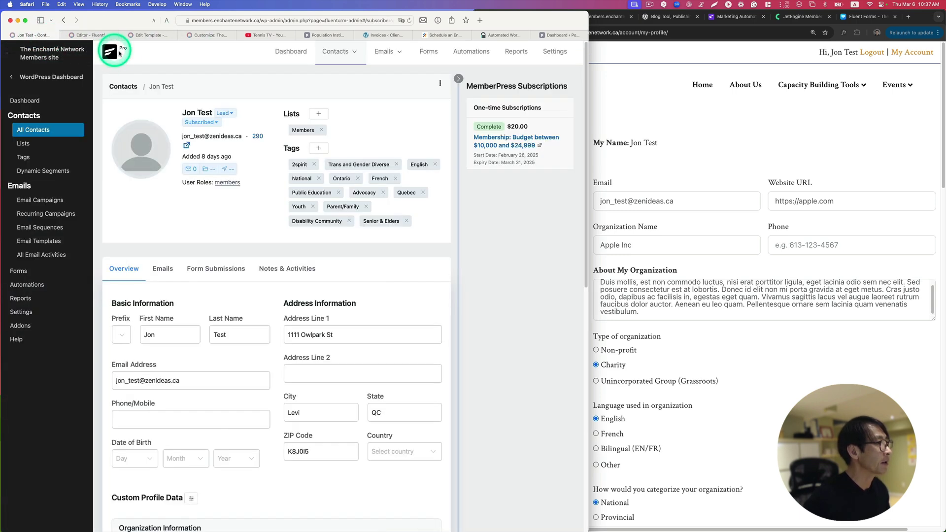
left_click(21, 312)
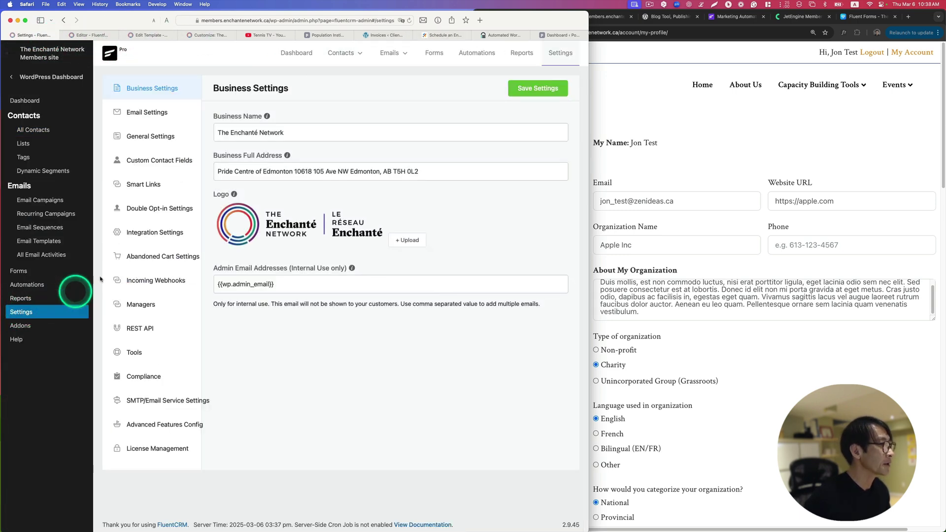
left_click(169, 161)
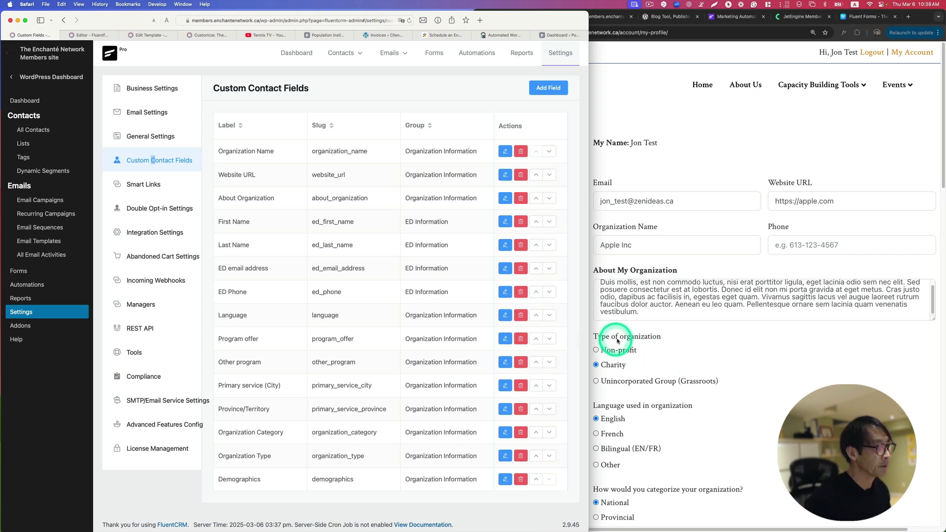
left_click(661, 339)
left_click(377, 315)
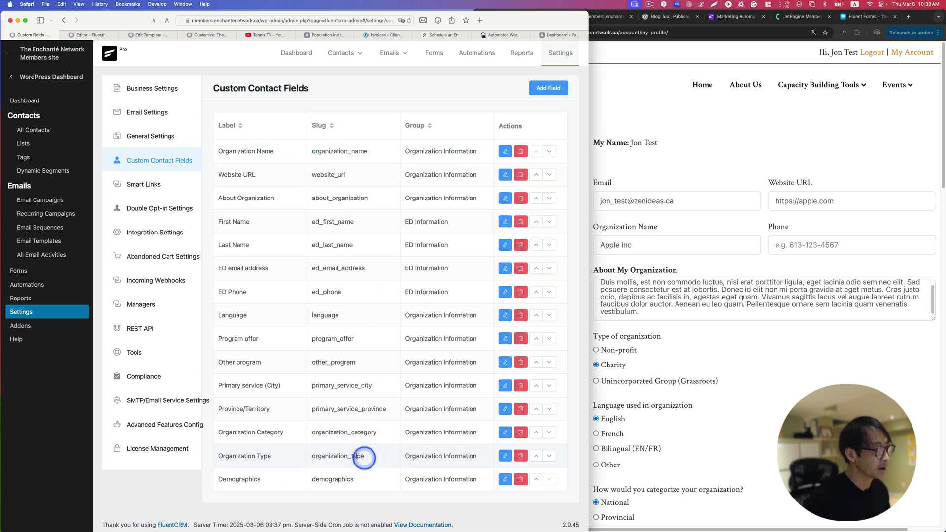
Set the Type of organization field's Dynamic Default Value to {fluentcrm.organization_type}.
key("ctrl+Tab")
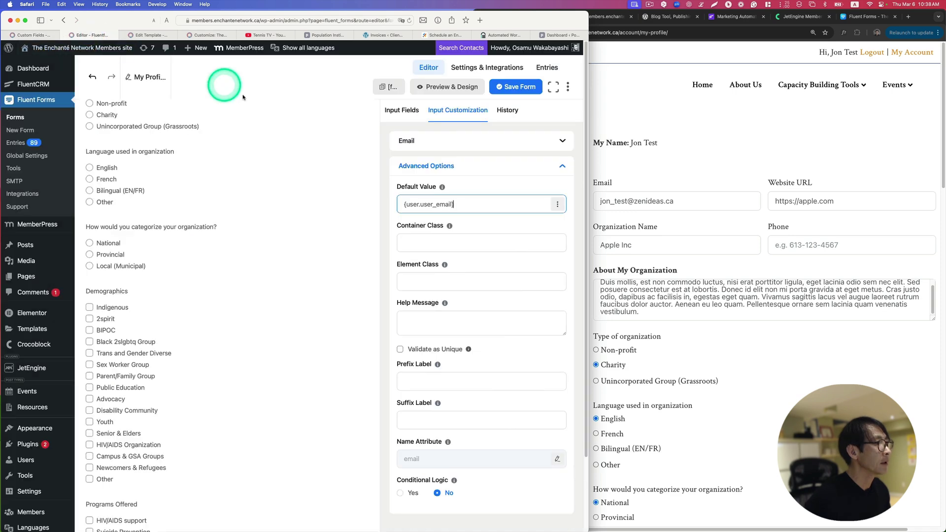
scroll(317, 204, "down", 2)
scroll(317, 209, "down", 1)
scroll(318, 209, "up", 4)
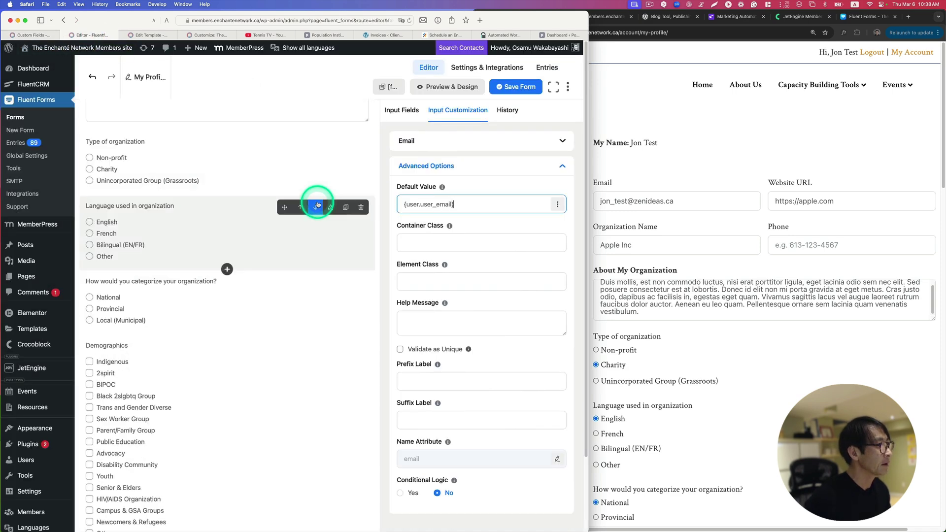
left_click(148, 153)
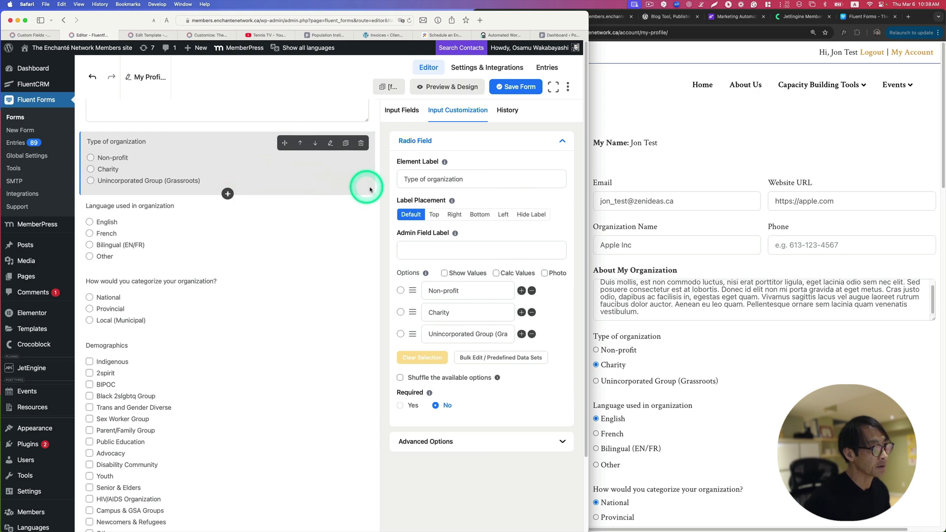
left_click_drag(418, 452, 417, 442)
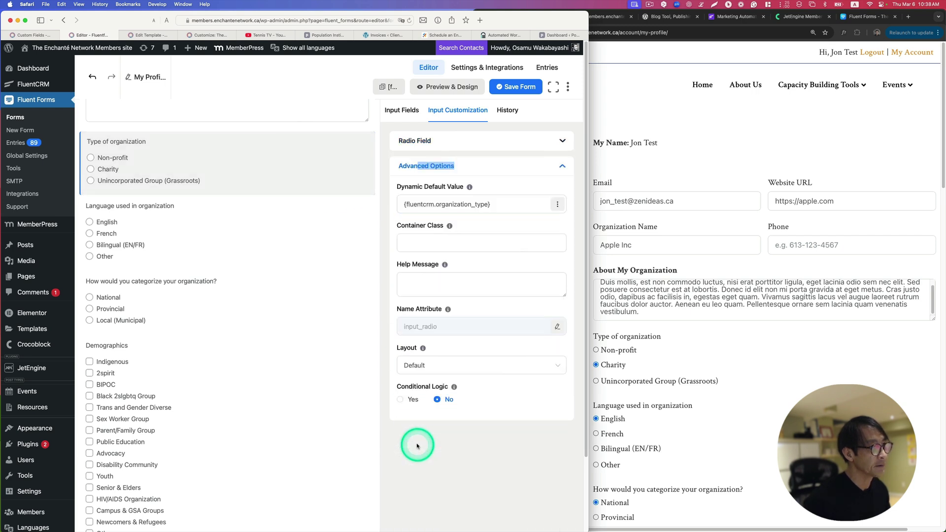
left_click(404, 205)
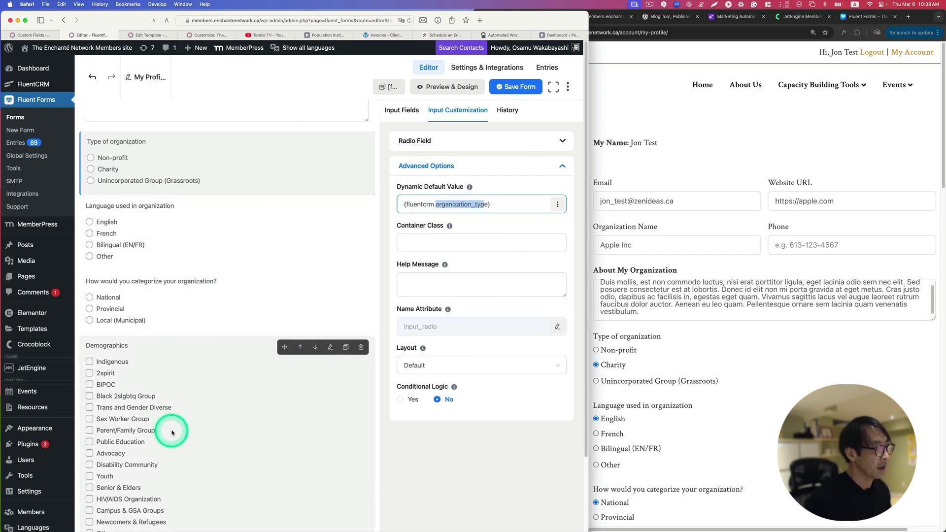
Widen the editor window and open the form's Settings & Integrations.
scroll(172, 432, "down", 3)
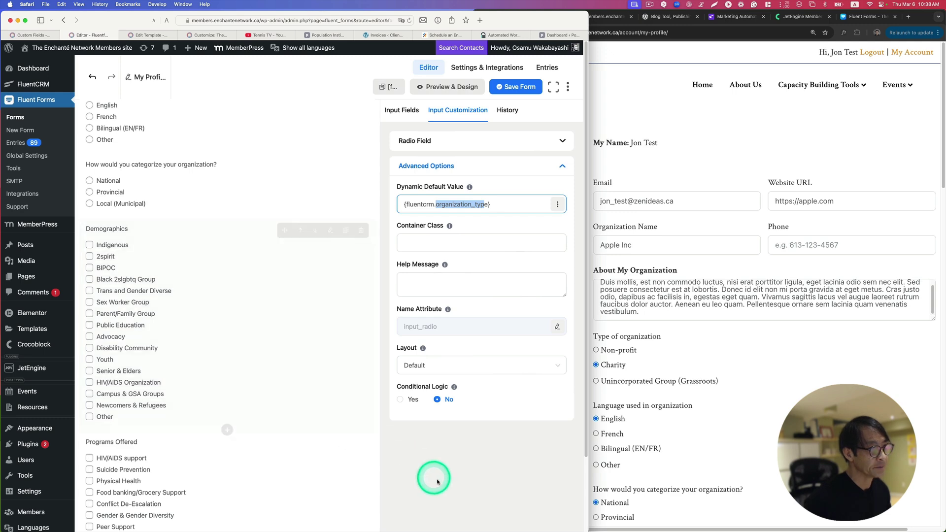
left_click_drag(589, 147, 750, 139)
left_click(249, 70)
Check the Add New Integration options, then open the existing Update Member Profile FluentCRM feed's settings.
left_click(166, 310)
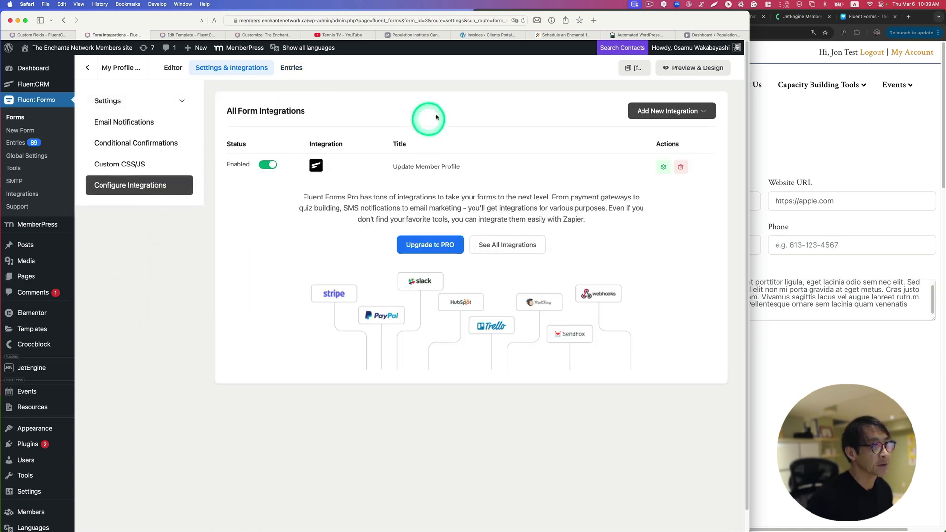
left_click(654, 117)
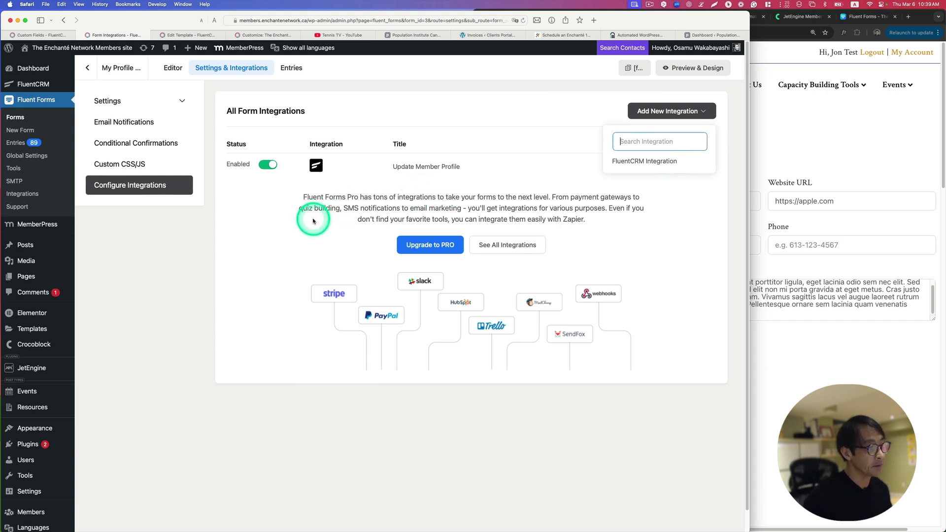
left_click(226, 257)
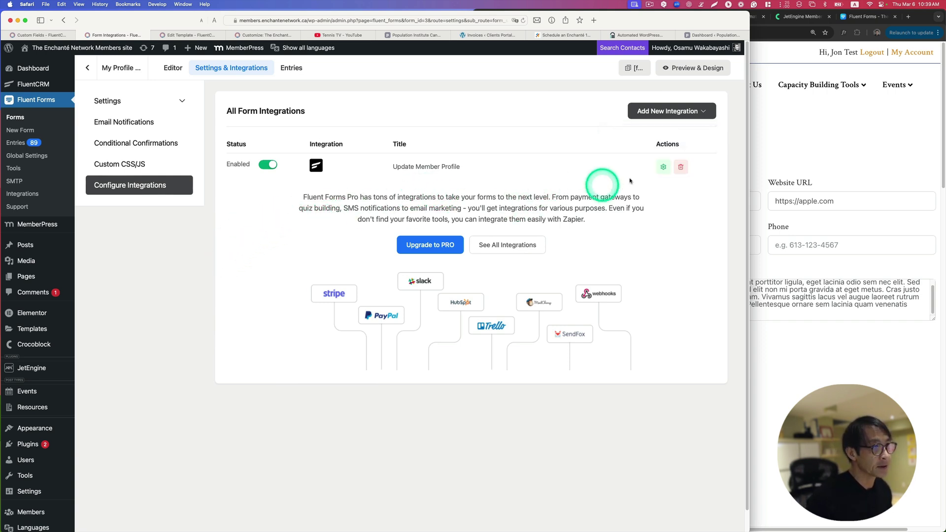
left_click(664, 168)
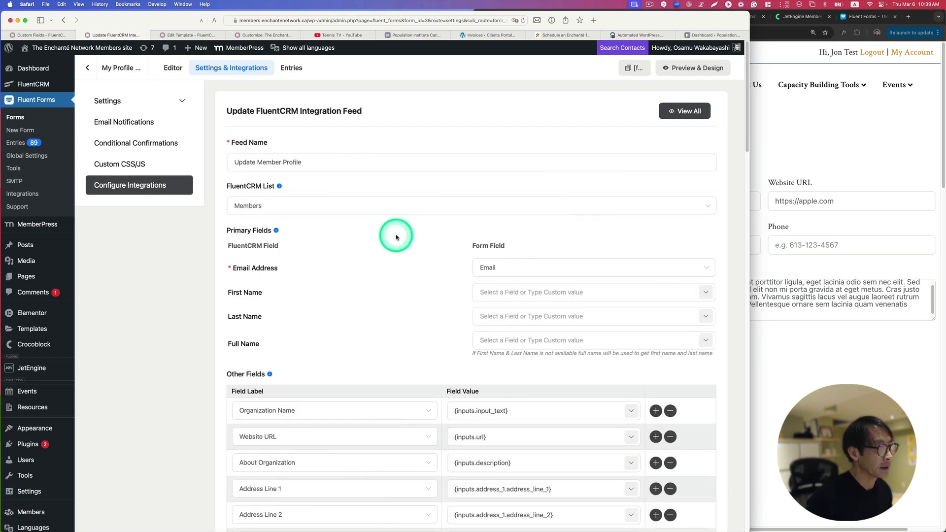
scroll(396, 235, "down", 5)
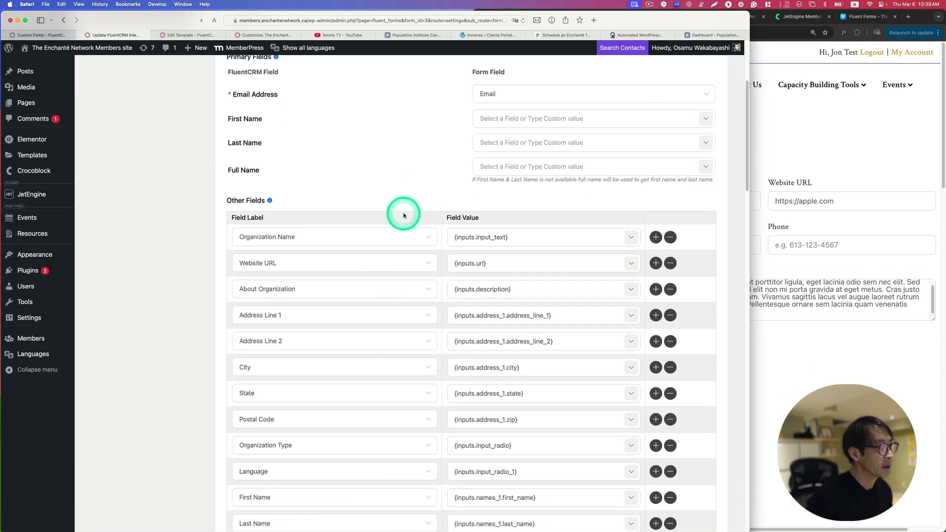
left_click(374, 267)
left_click(593, 250)
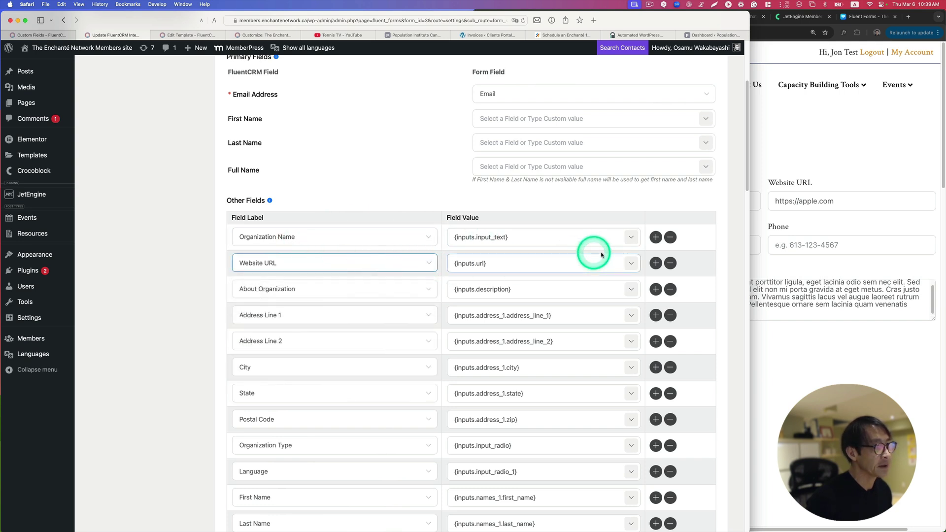
left_click(630, 262)
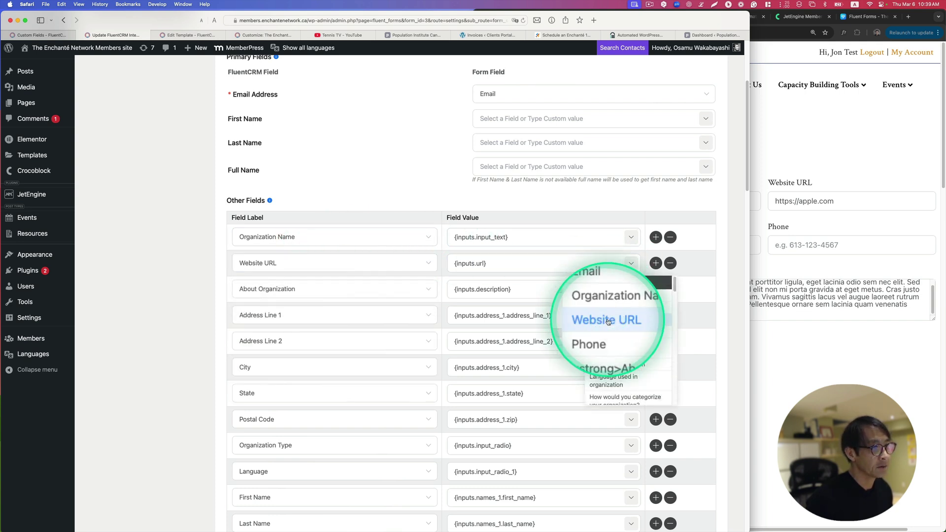
left_click(616, 321)
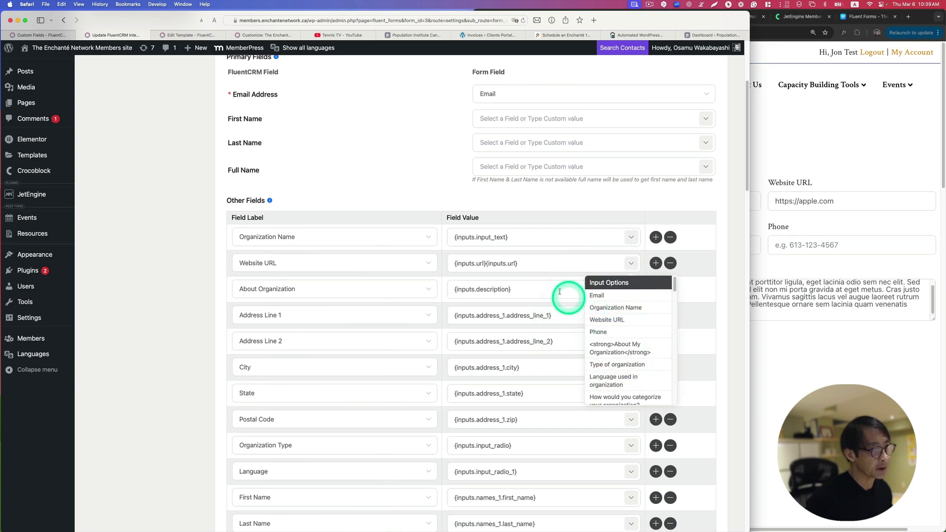
left_click(524, 264)
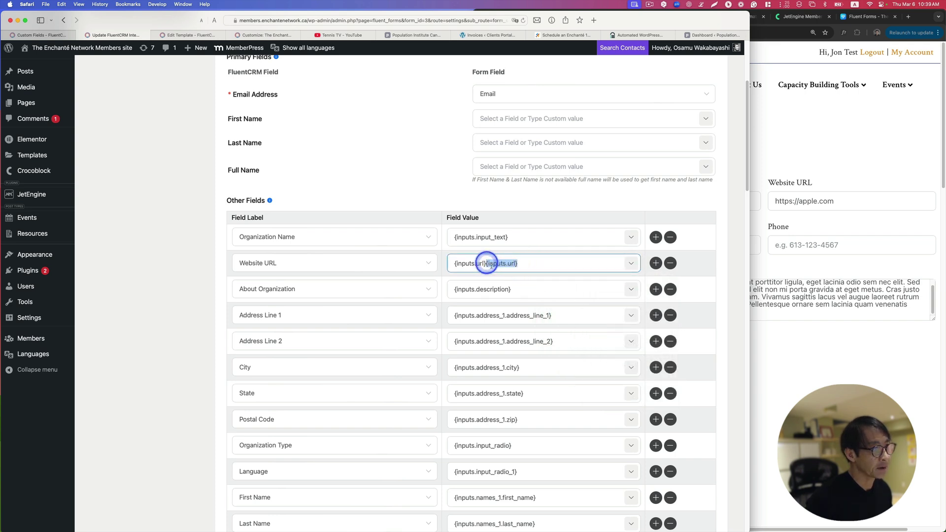
left_click(586, 290)
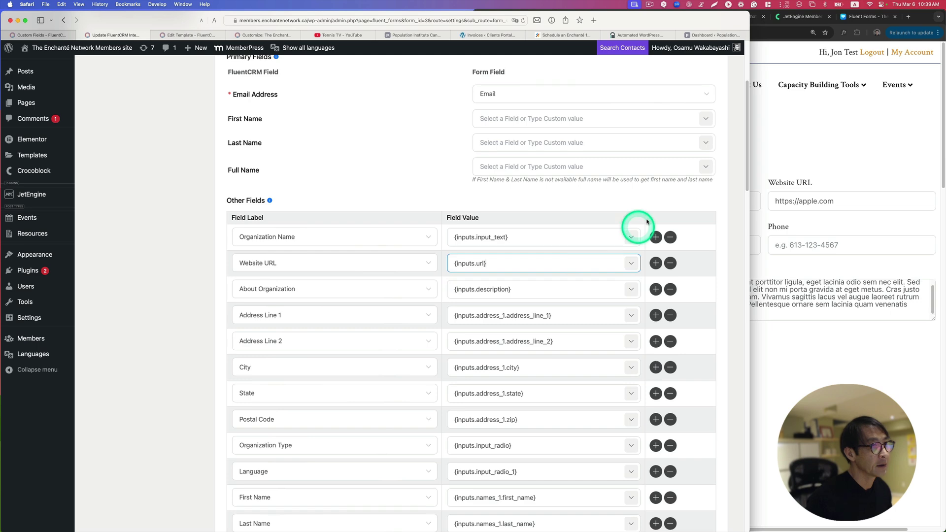
scroll(429, 345, "down", 5)
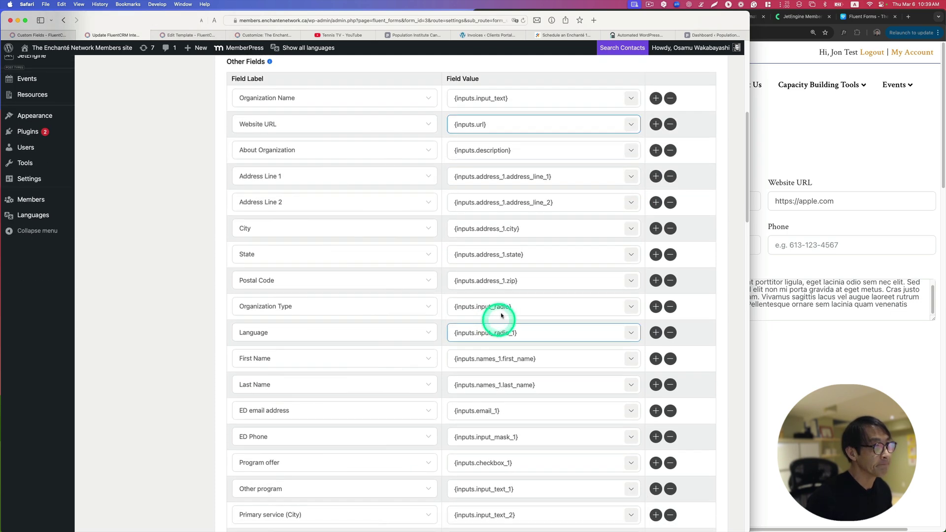
scroll(499, 313, "down", 10)
scroll(449, 289, "down", 1)
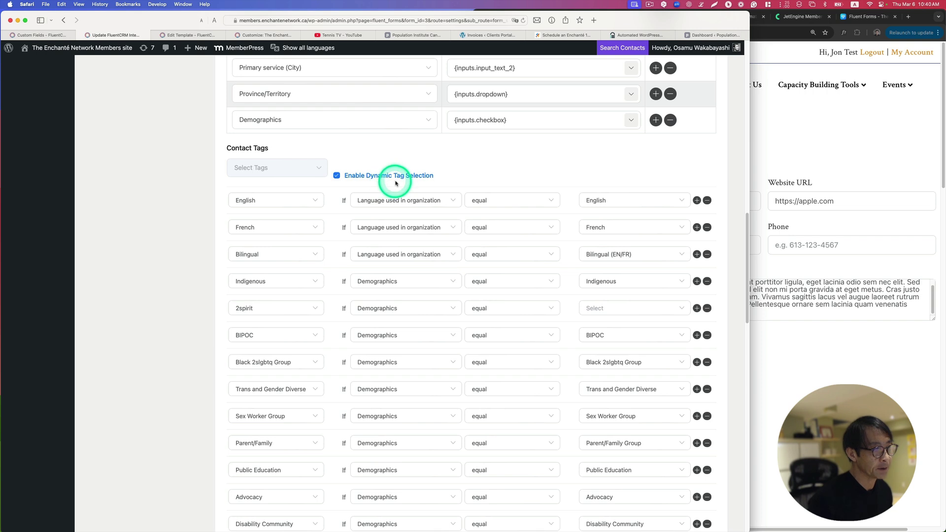
scroll(394, 258, "down", 1)
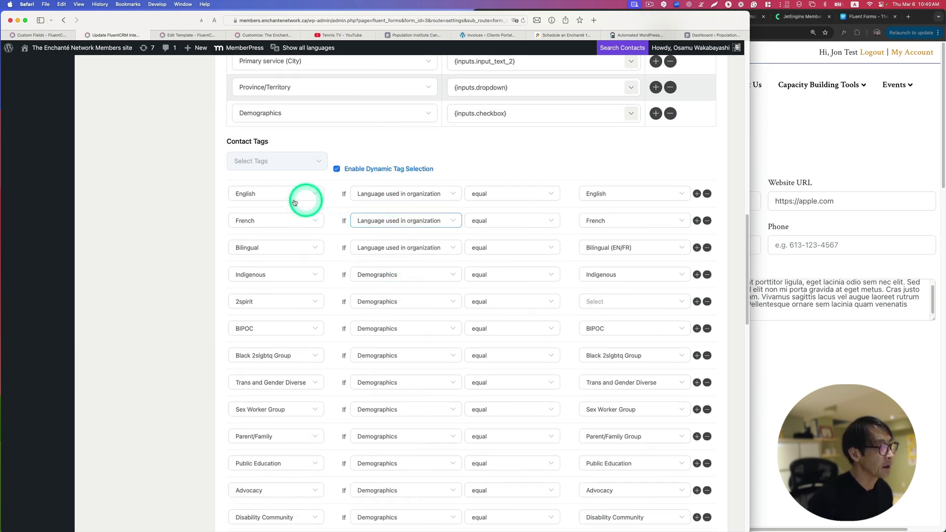
left_click(379, 196)
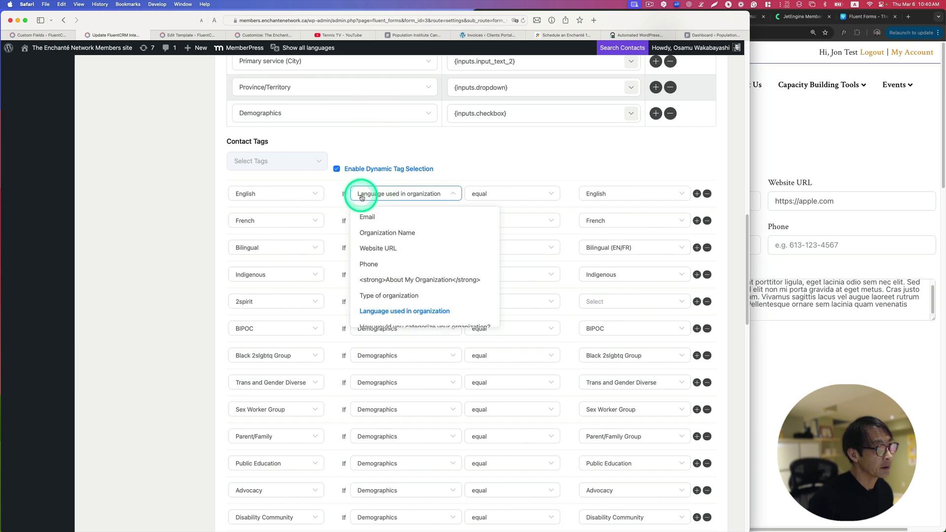
left_click(413, 198)
left_click(285, 199)
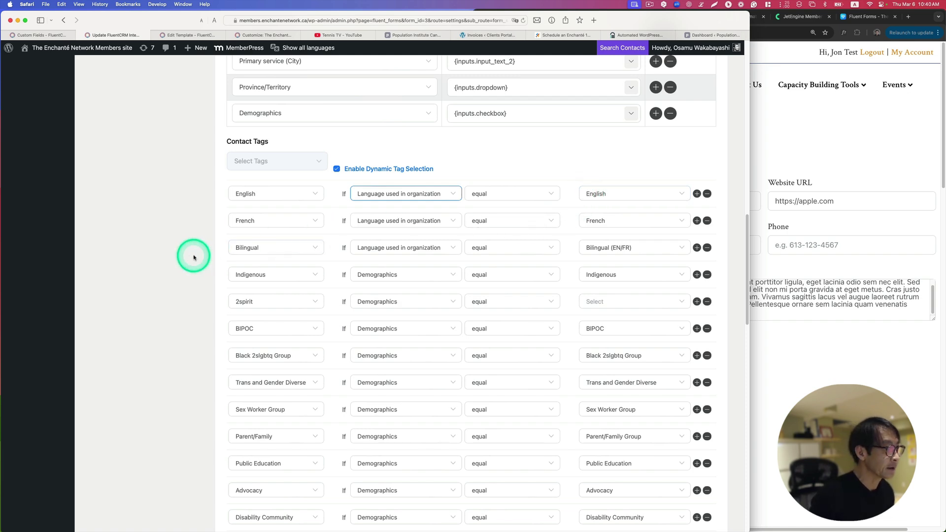
scroll(185, 264, "down", 5)
scroll(183, 269, "down", 10)
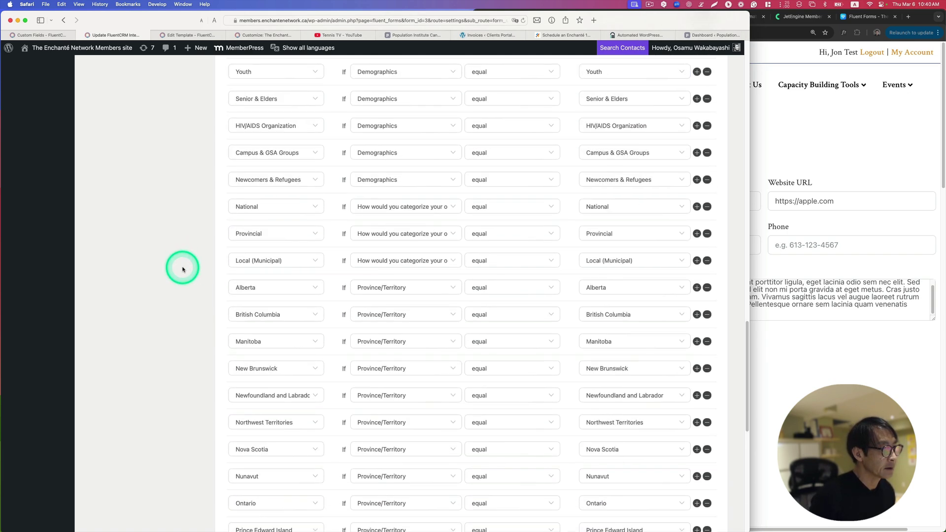
scroll(183, 269, "down", 3)
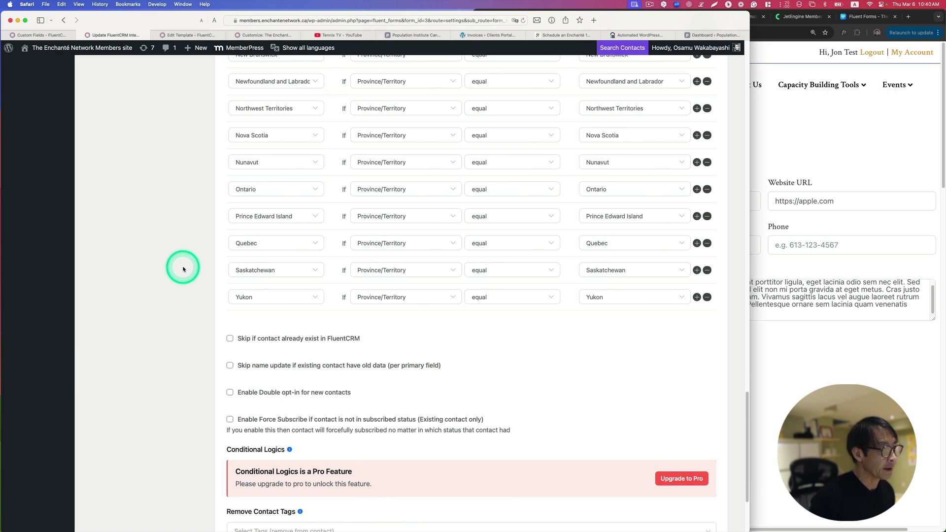
scroll(193, 264, "up", 20)
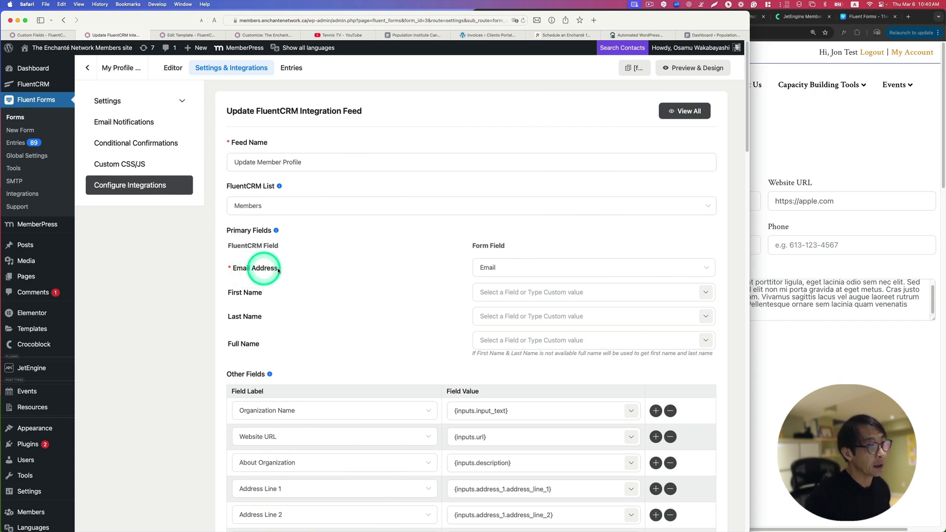
left_click(500, 267)
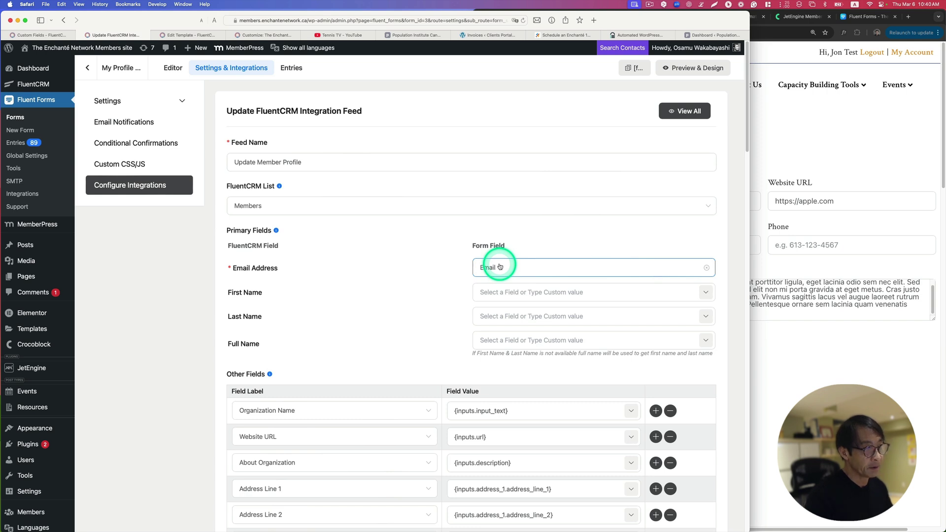
Replace the member's organization name with Google, submit the profile, and return to the FluentCRM contact.
key("super+Tab")
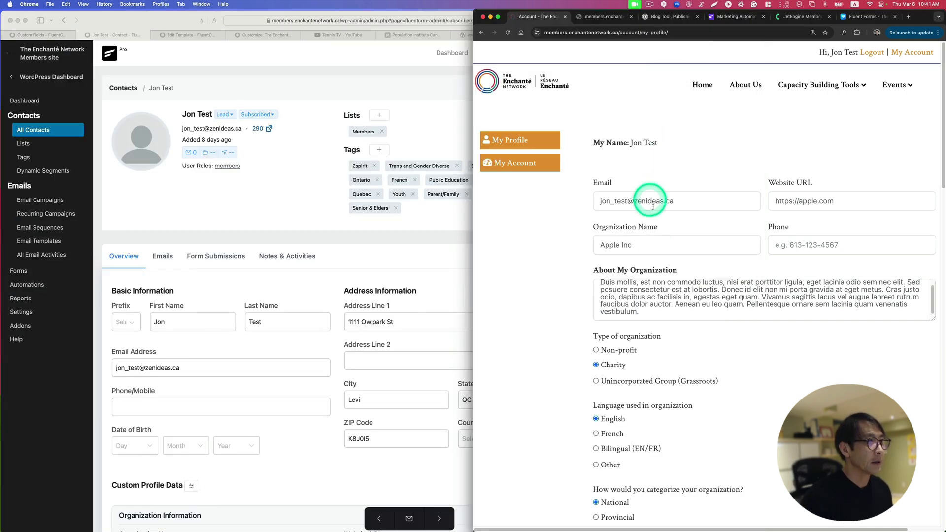
left_click(636, 244)
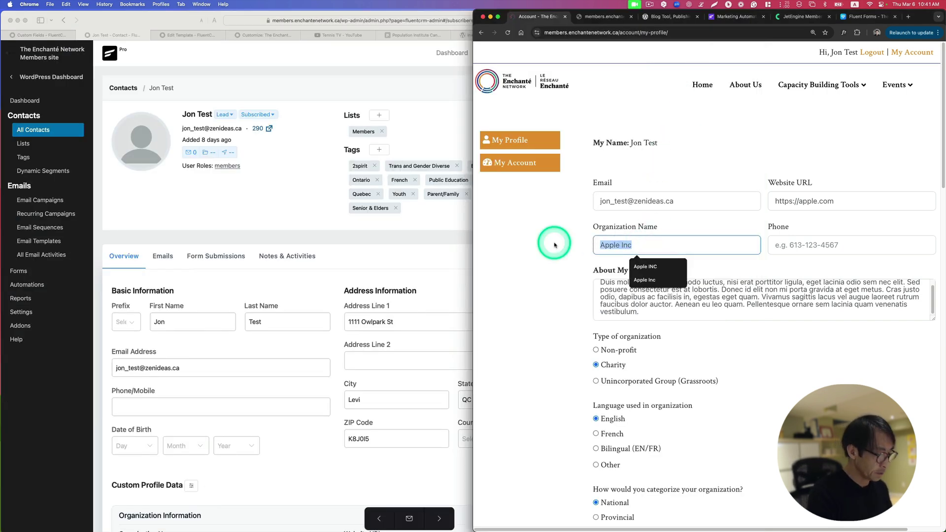
left_click(828, 250)
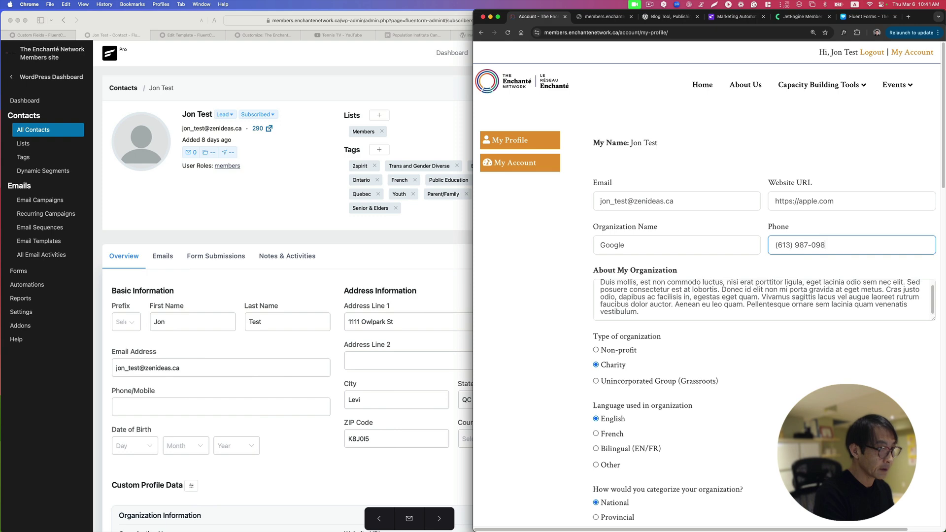
scroll(871, 269, "down", 20)
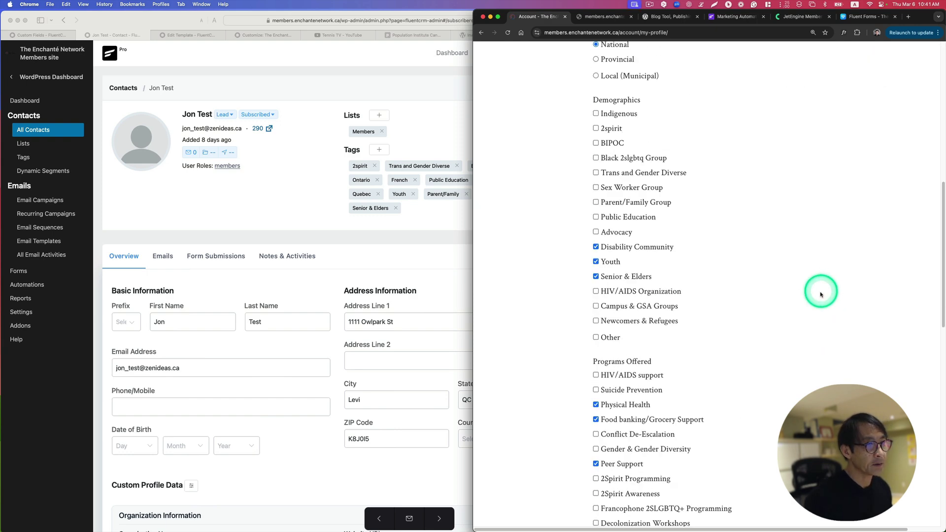
left_click(644, 356)
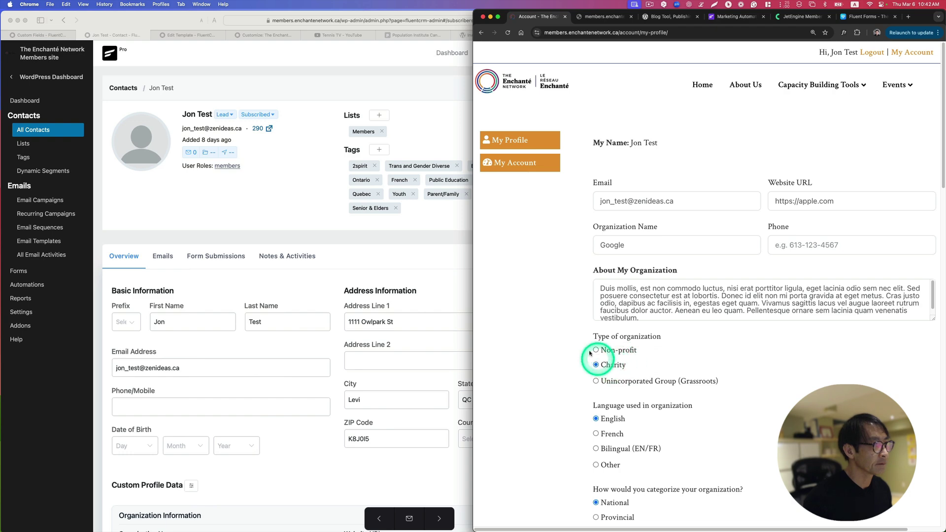
left_click(393, 268)
Reload the FluentCRM contact and check that its phone field is still empty.
left_click(523, 20)
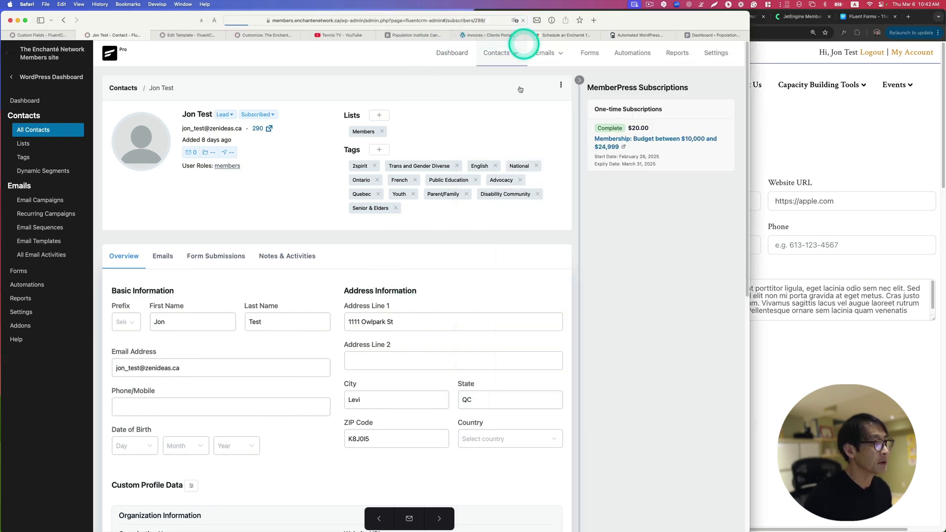
scroll(477, 247, "down", 2)
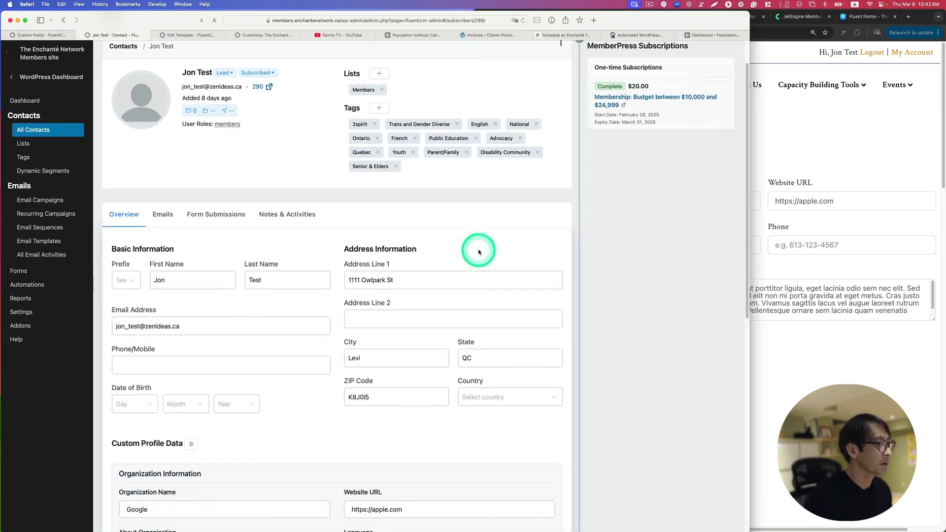
scroll(479, 248, "down", 8)
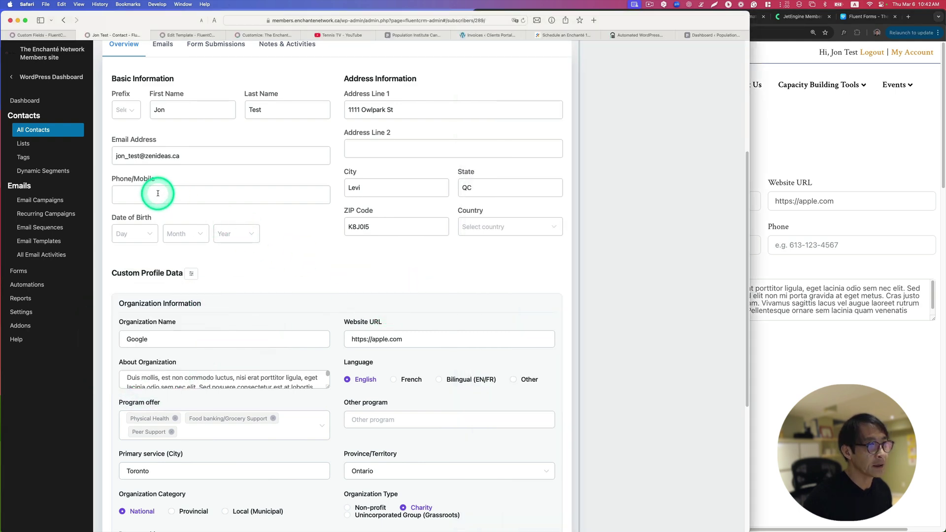
left_click(177, 193)
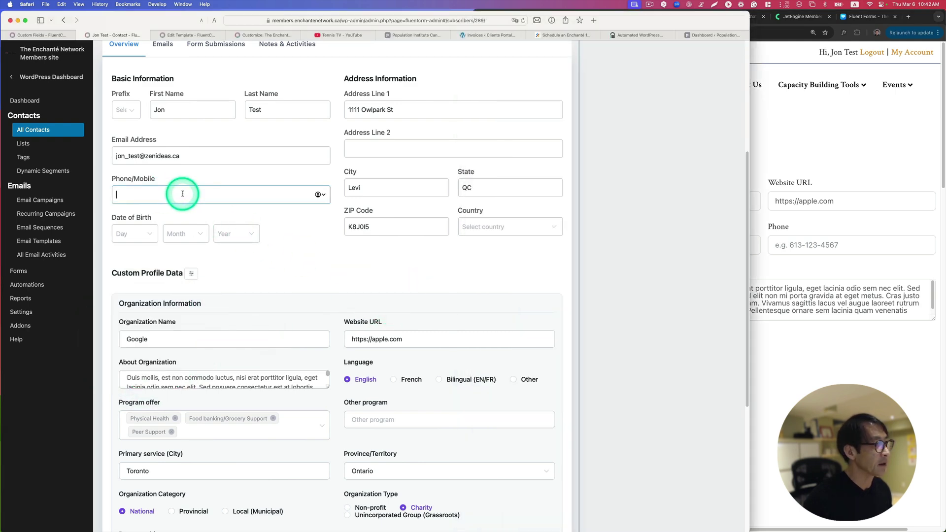
Inspect the profile form's Phone field settings, then bring up the form's Settings & Integrations.
left_click(800, 266)
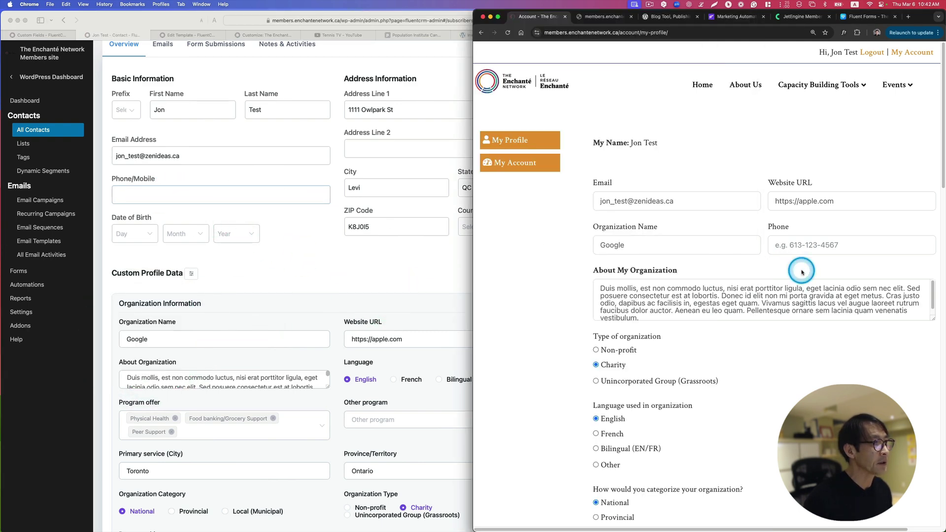
left_click(650, 4)
left_click(659, 33)
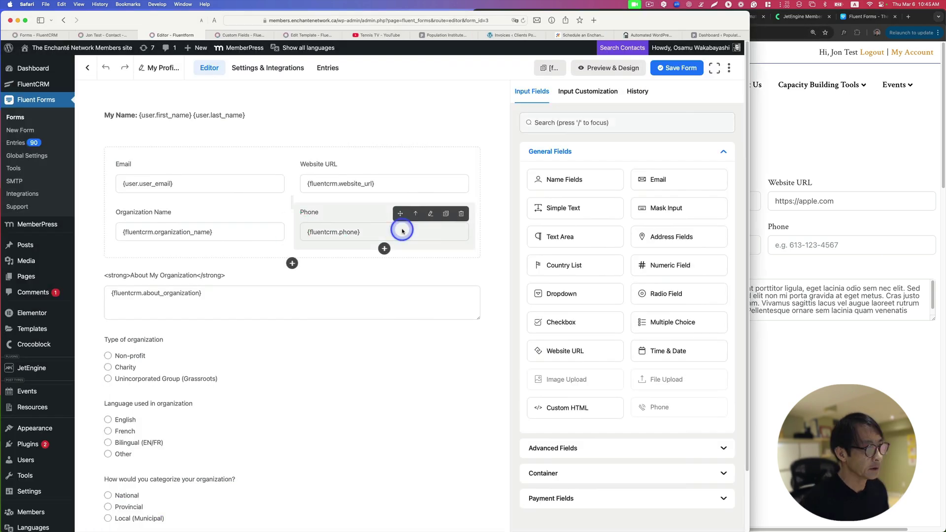
left_click(357, 234)
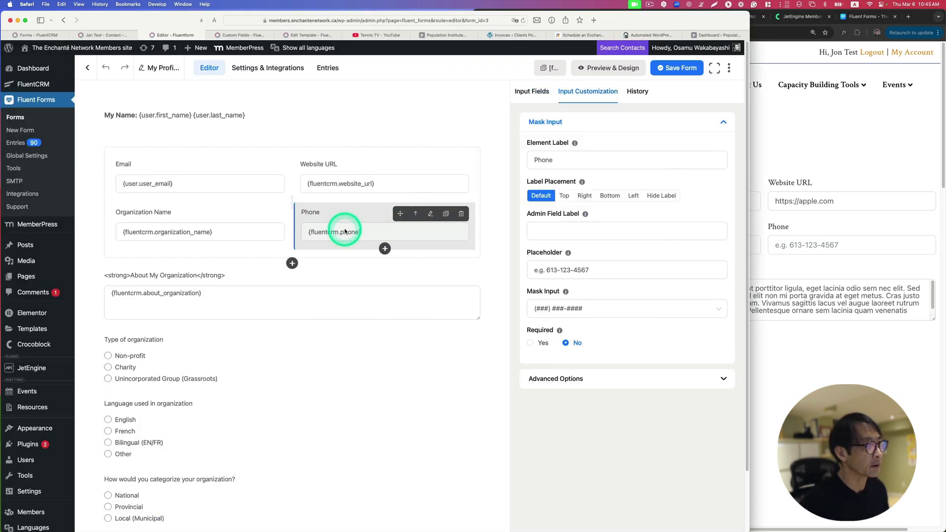
left_click(253, 68)
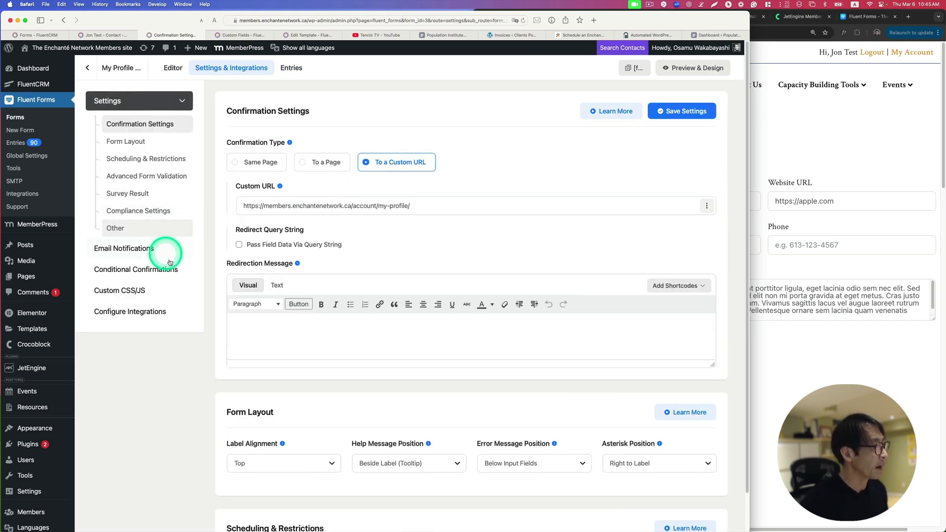
Open the Update Member Profile integration feed for editing.
left_click(163, 312)
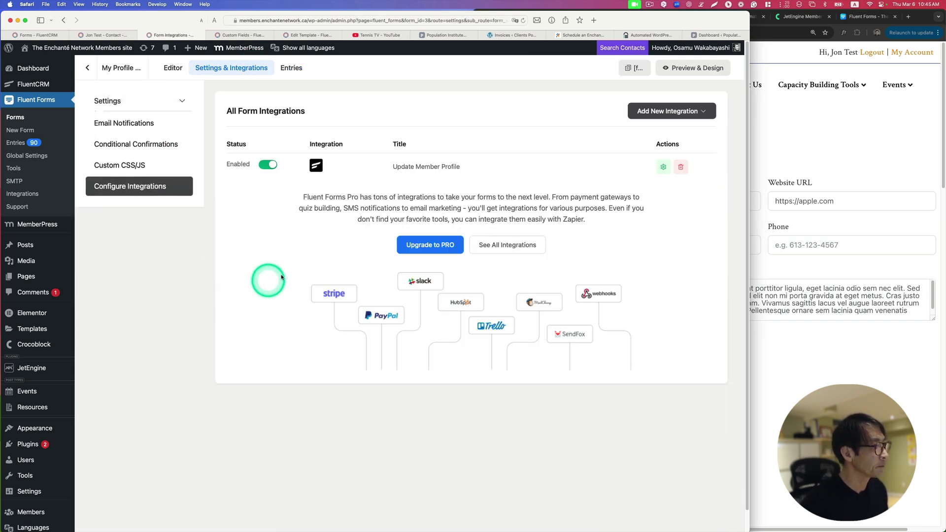
left_click(660, 163)
scroll(445, 224, "down", 10)
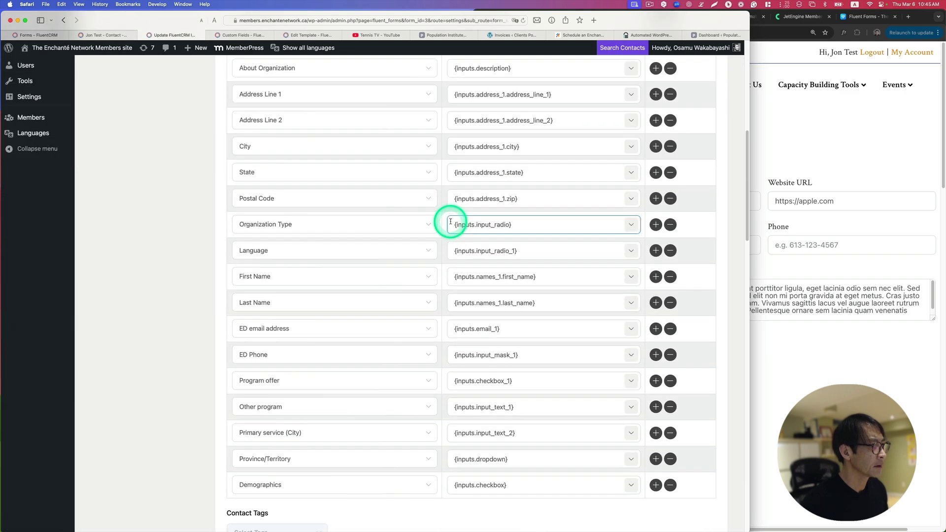
scroll(453, 222, "up", 3)
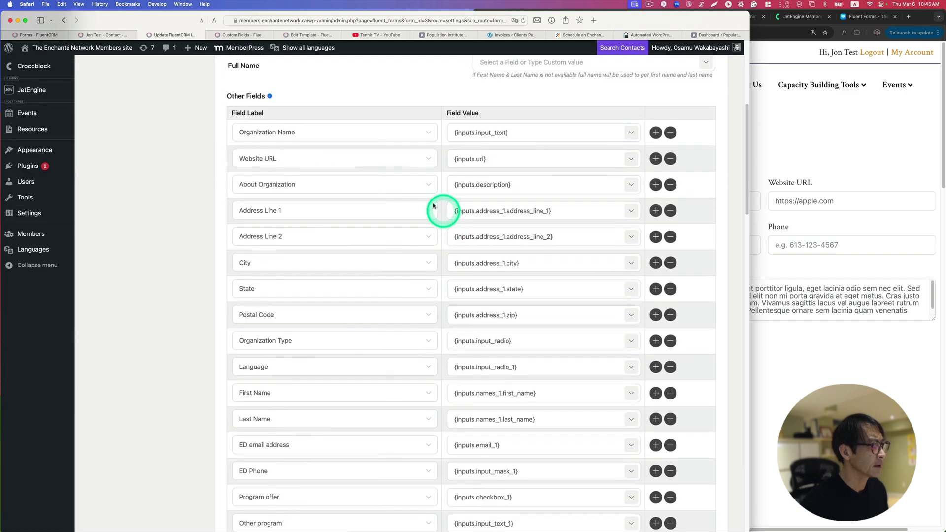
scroll(431, 203, "down", 3)
scroll(392, 213, "down", 4)
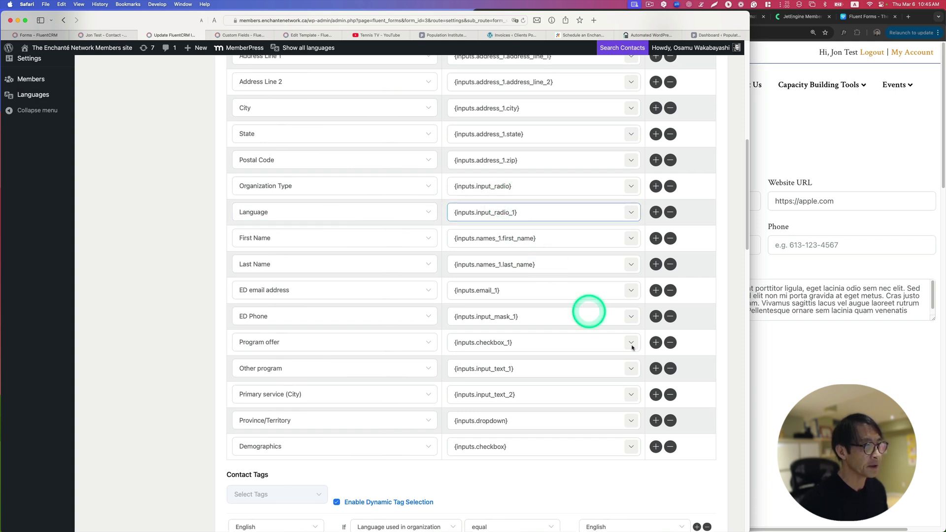
Add a mapping row linking the contact's Phone to {inputs.input_mask} and save the feed.
left_click(657, 447)
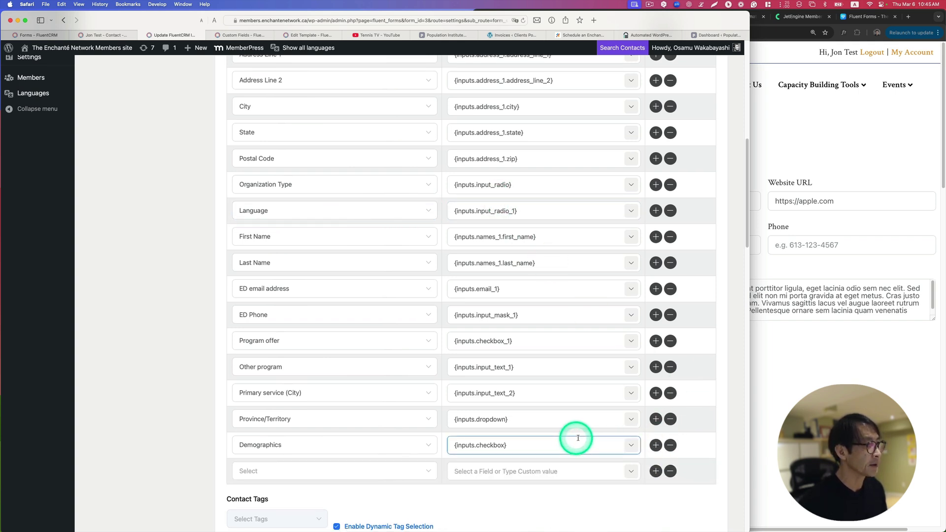
left_click(327, 472)
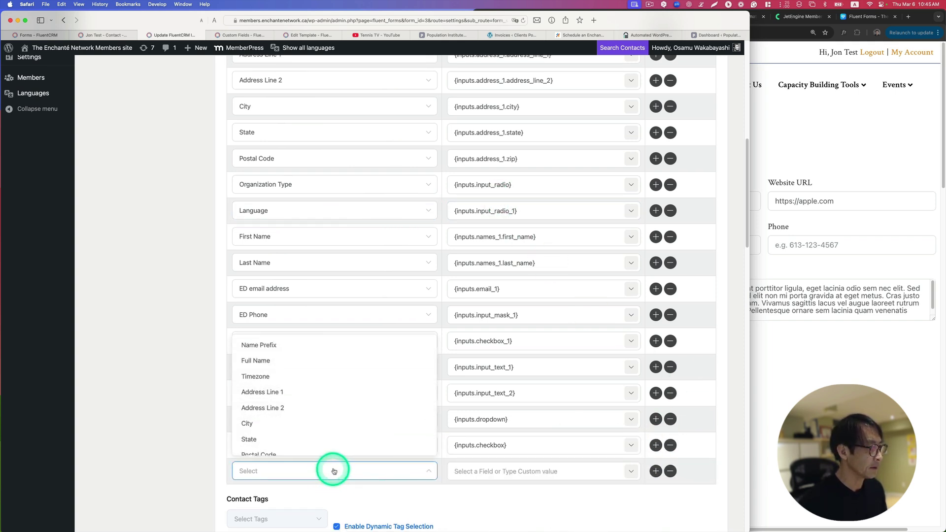
scroll(357, 412, "up", 2)
scroll(365, 413, "down", 3)
scroll(365, 448, "down", 2)
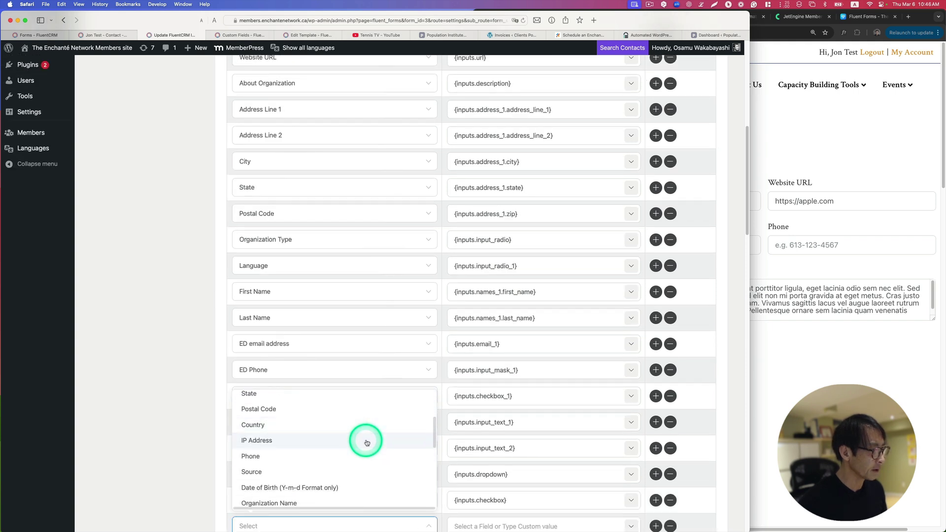
left_click(366, 455)
scroll(578, 436, "down", 2)
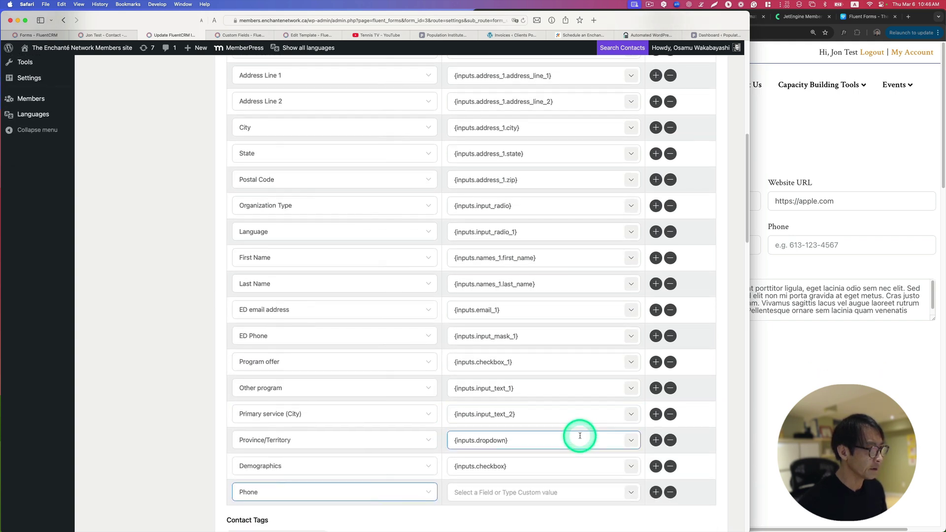
left_click(626, 461)
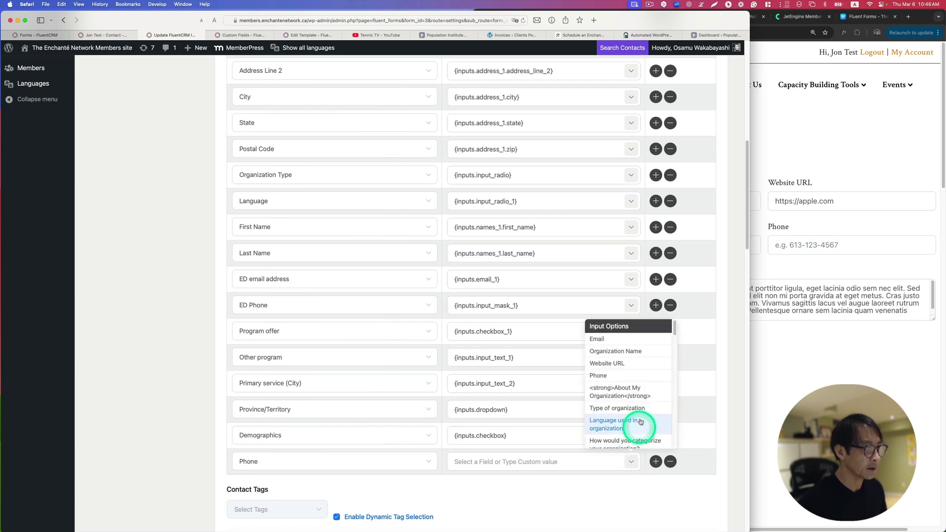
left_click(622, 376)
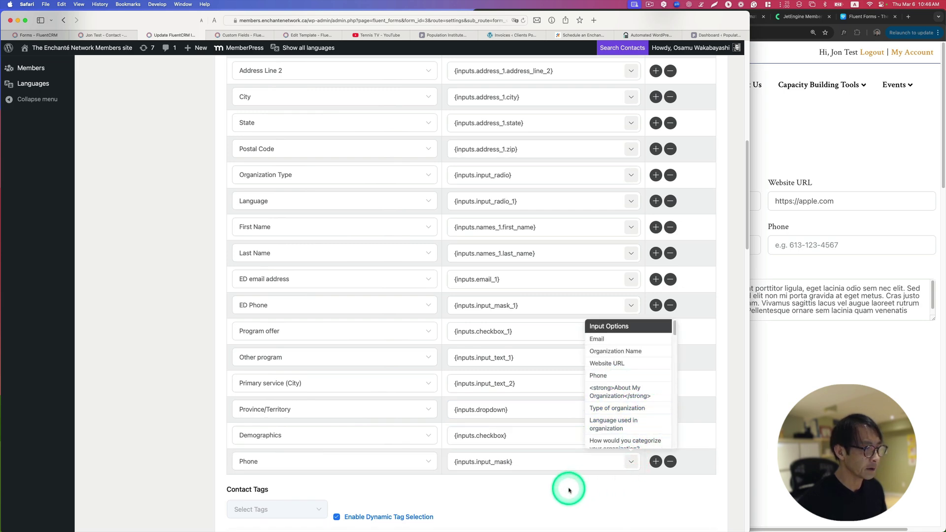
scroll(591, 478, "down", 20)
left_click(266, 471)
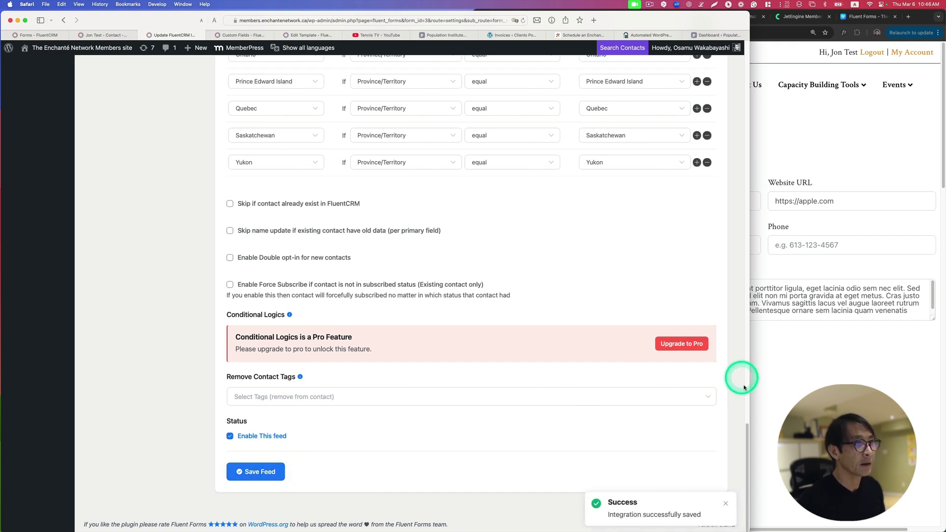
Enter a phone number in the member profile's Phone field.
left_click(782, 321)
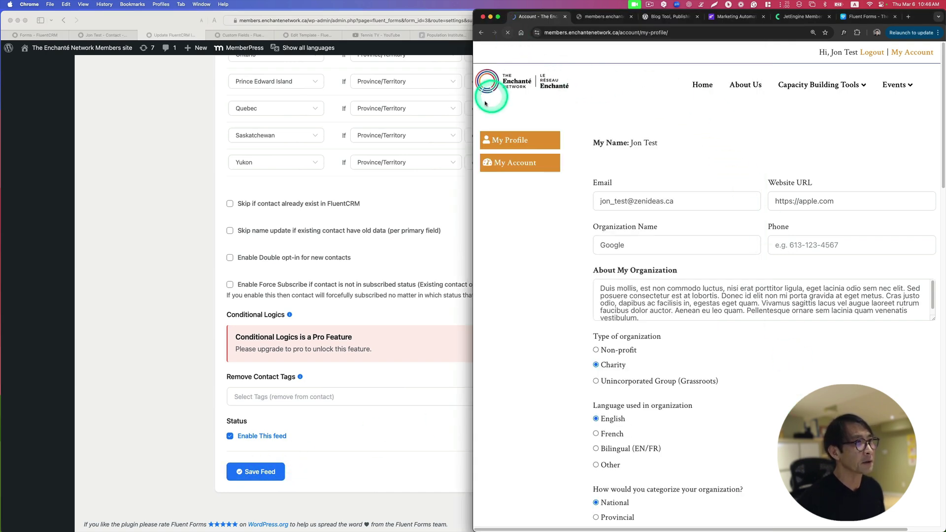
left_click(105, 35)
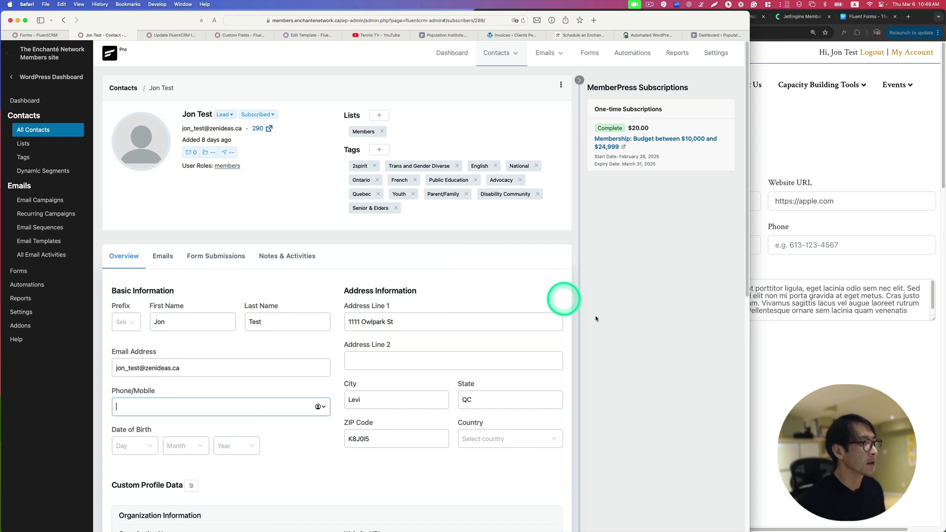
left_click(848, 245)
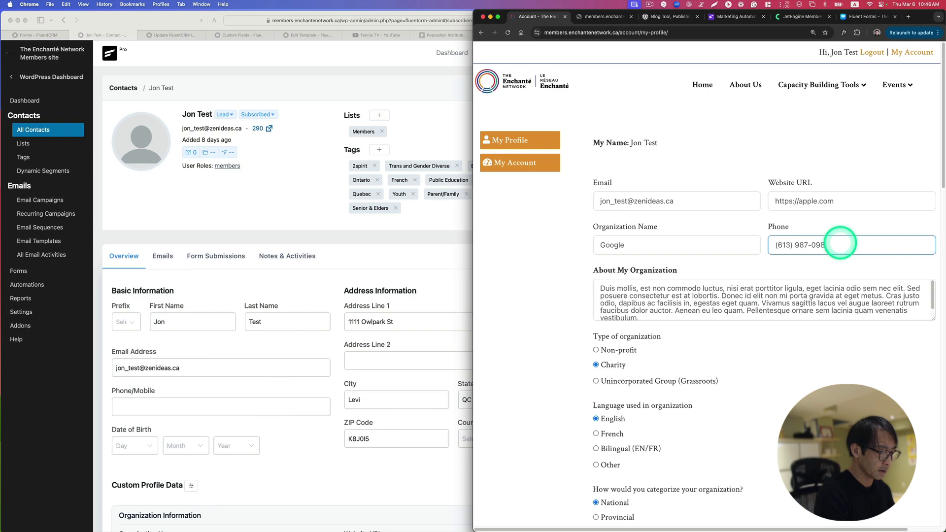
scroll(785, 389, "down", 15)
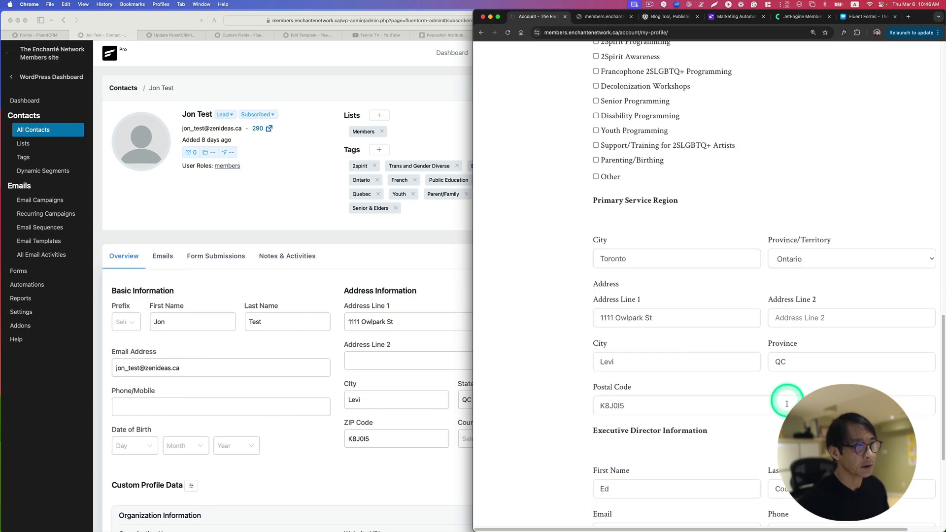
scroll(759, 365, "up", 15)
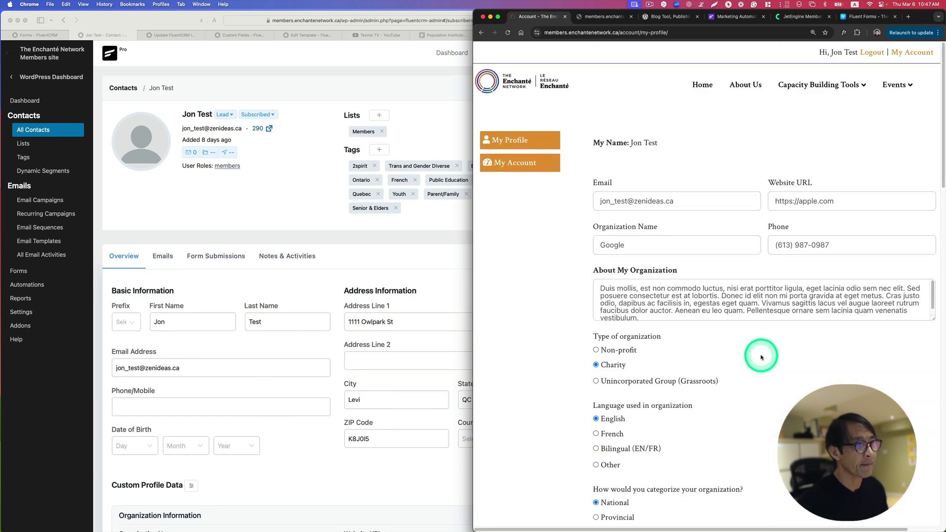
Reload the FluentCRM contact and confirm the phone number has synced.
left_click(406, 326)
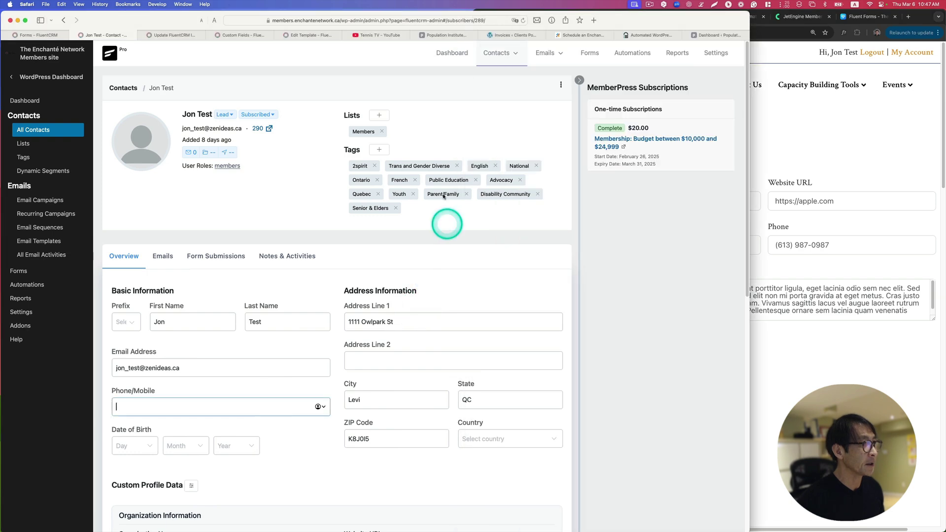
left_click(524, 19)
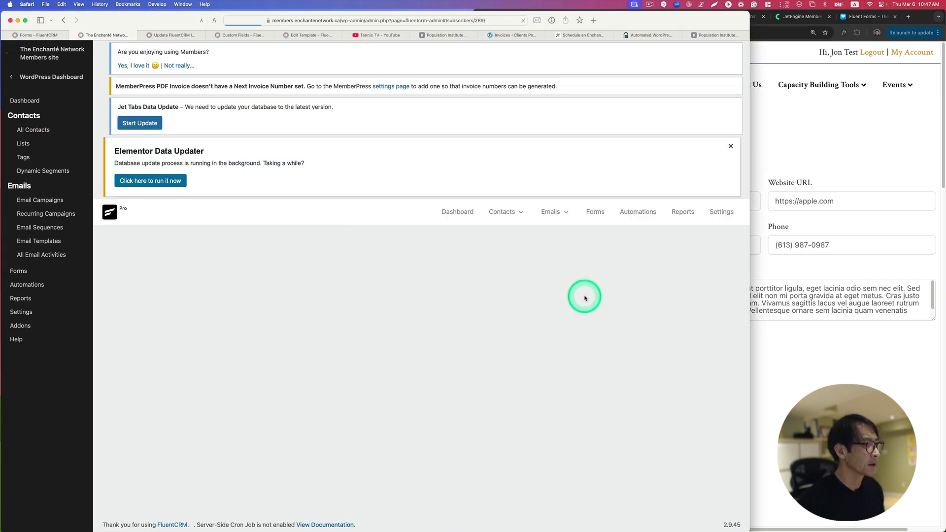
scroll(566, 355, "down", 2)
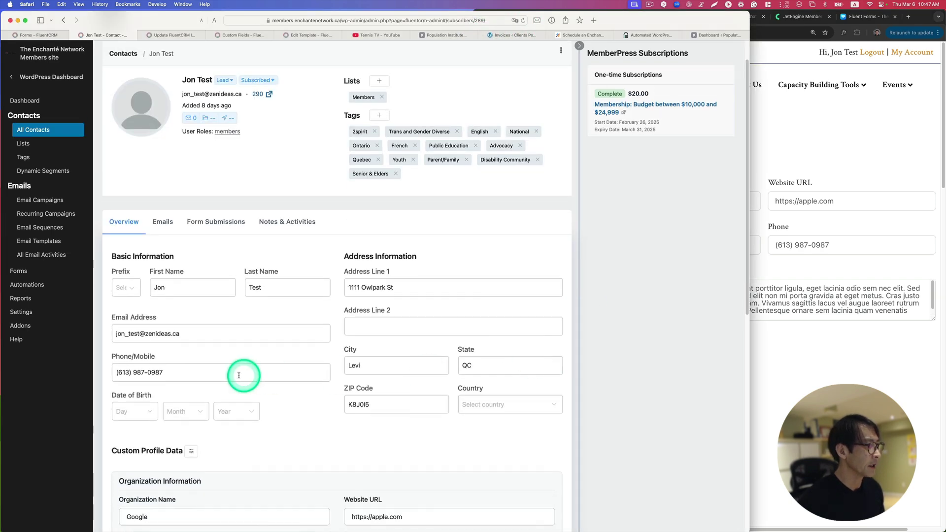
left_click(792, 396)
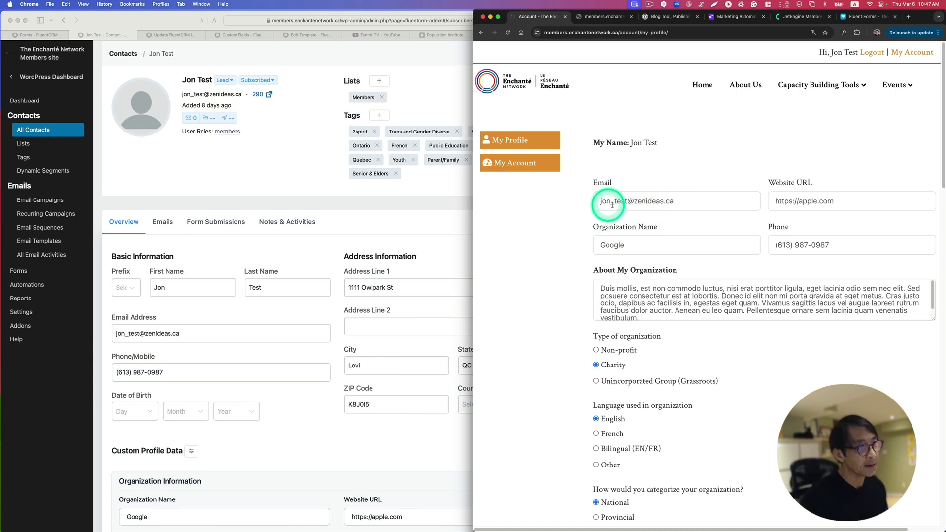
Select the user-name part of the profile's Email address so a new name can replace it.
left_click_drag(627, 201, 593, 202)
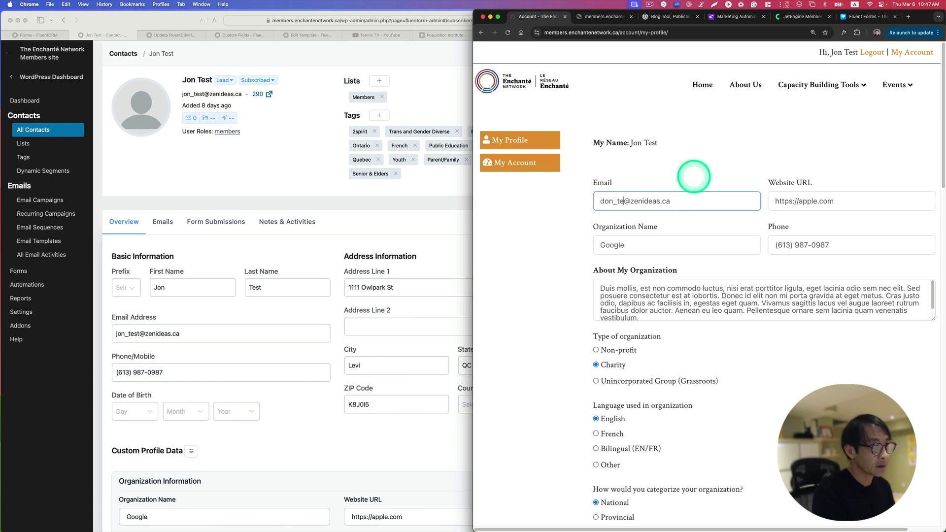
scroll(808, 355, "down", 20)
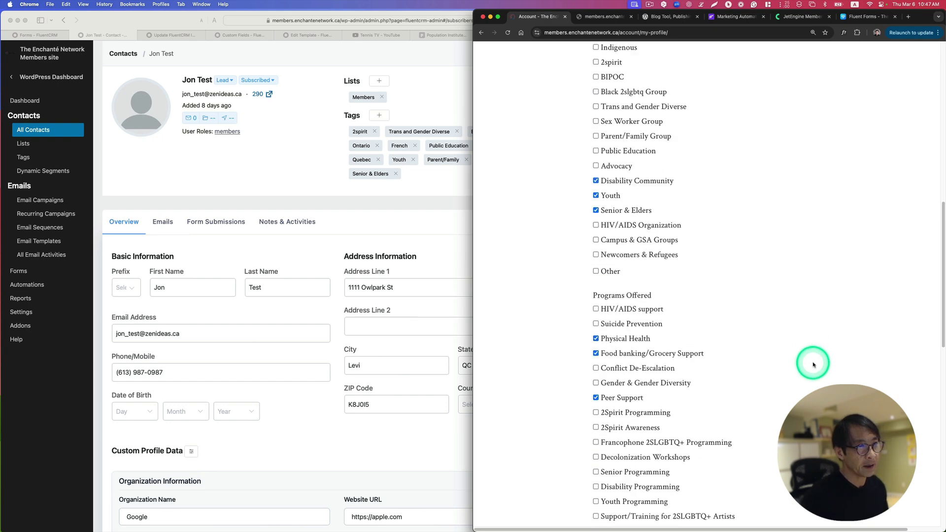
Submit the profile with the changed email and reload the FluentCRM contact.
left_click(646, 388)
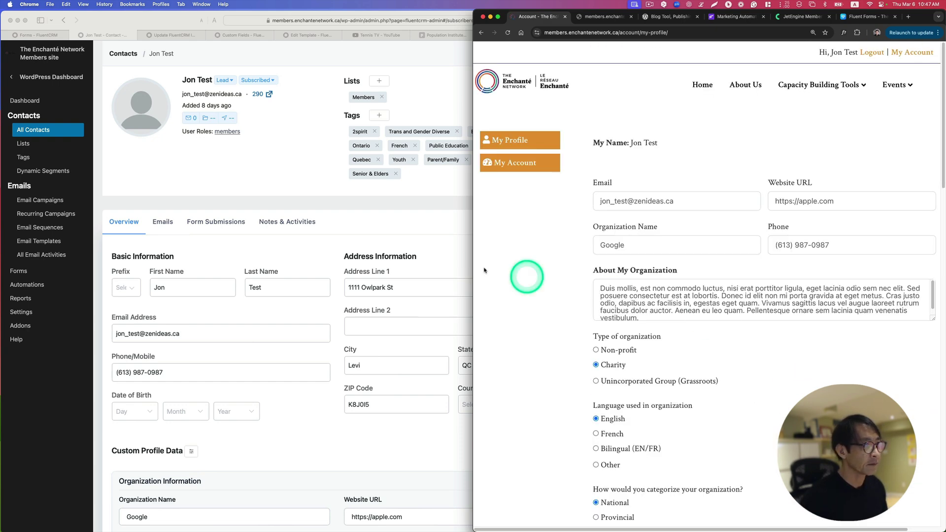
left_click(448, 254)
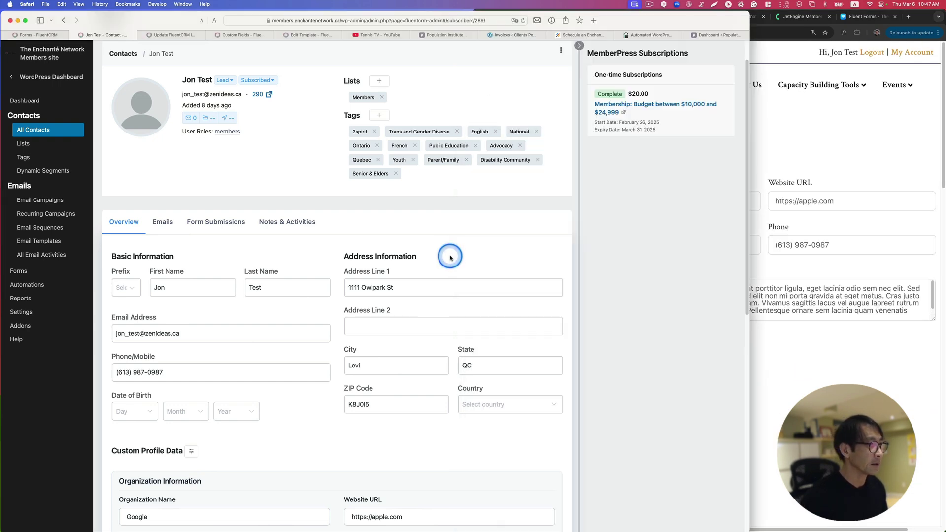
left_click(524, 20)
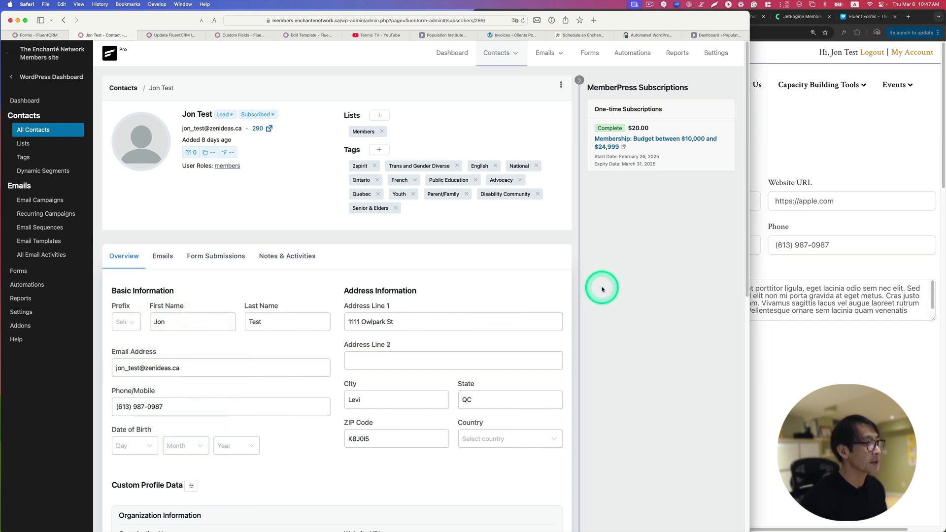
Search All Contacts for the new email and open the newly created contact.
left_click(40, 130)
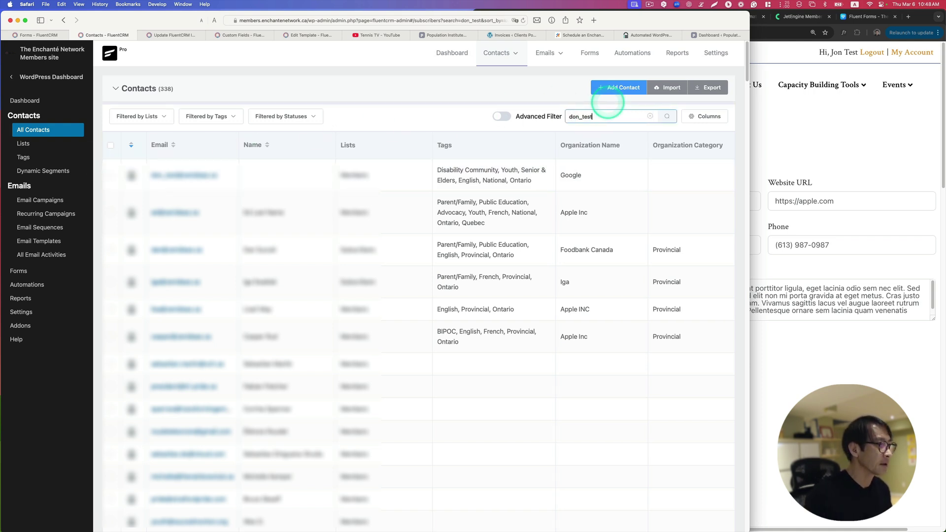
key("Return")
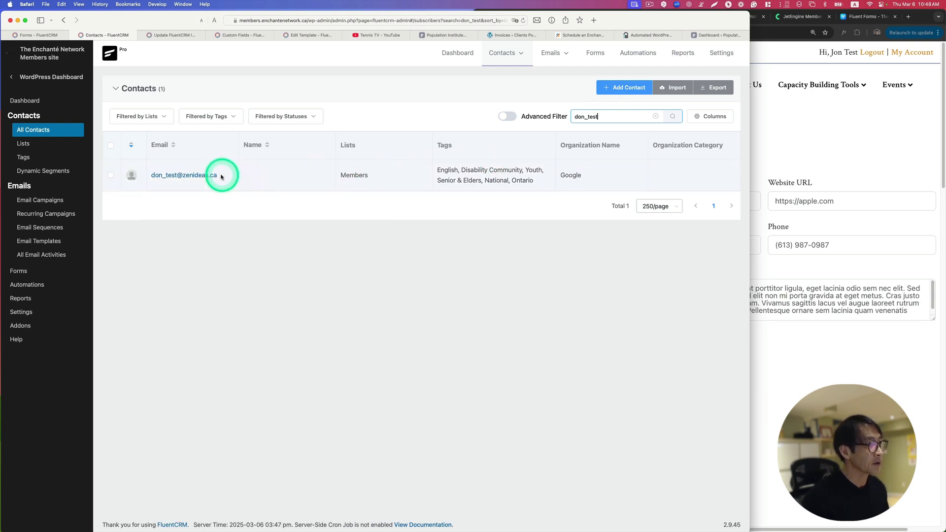
left_click(204, 177)
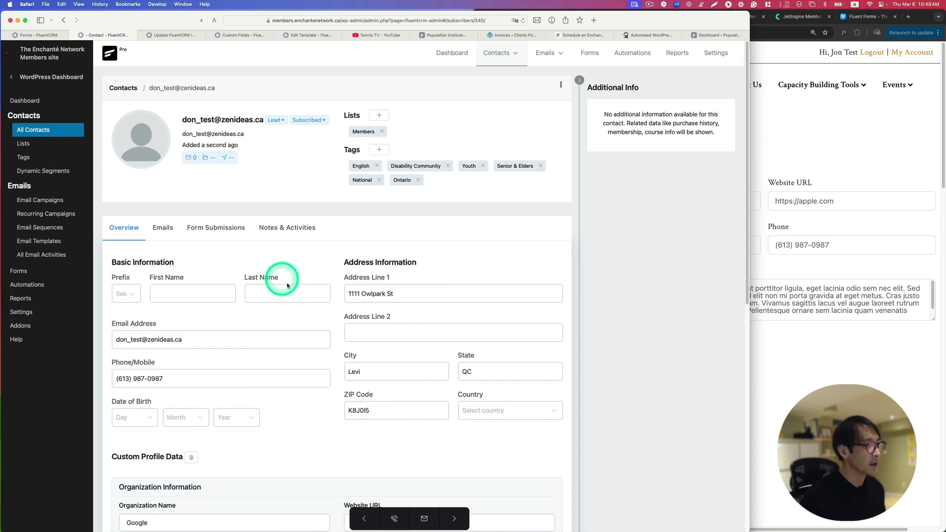
scroll(310, 340, "down", 2)
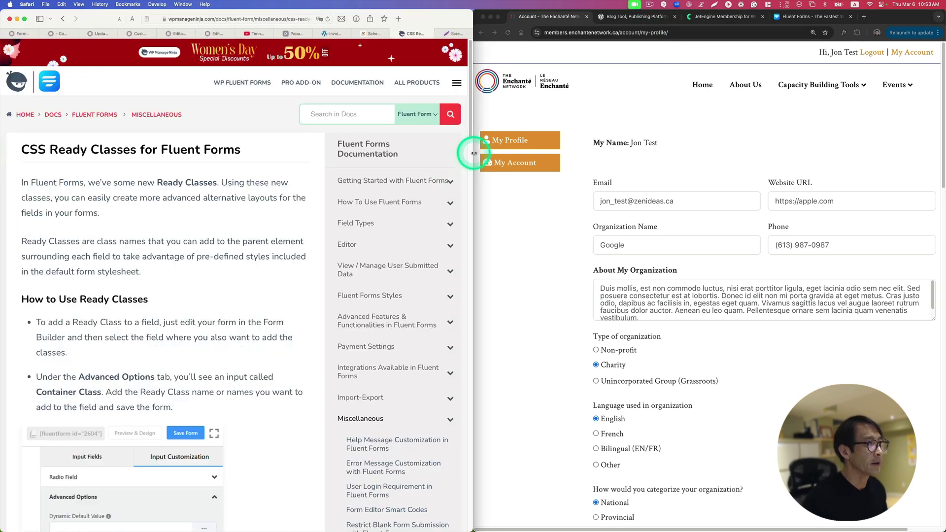
Scroll the CSS Ready Classes guide to the ff-read-only section and select the class name.
left_click_drag(473, 153, 853, 148)
scroll(381, 269, "down", 5)
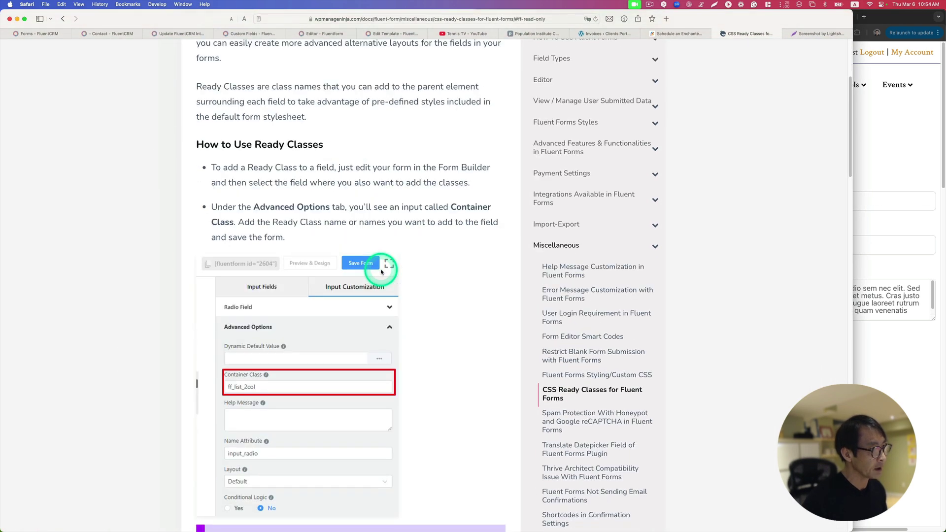
scroll(380, 269, "up", 5)
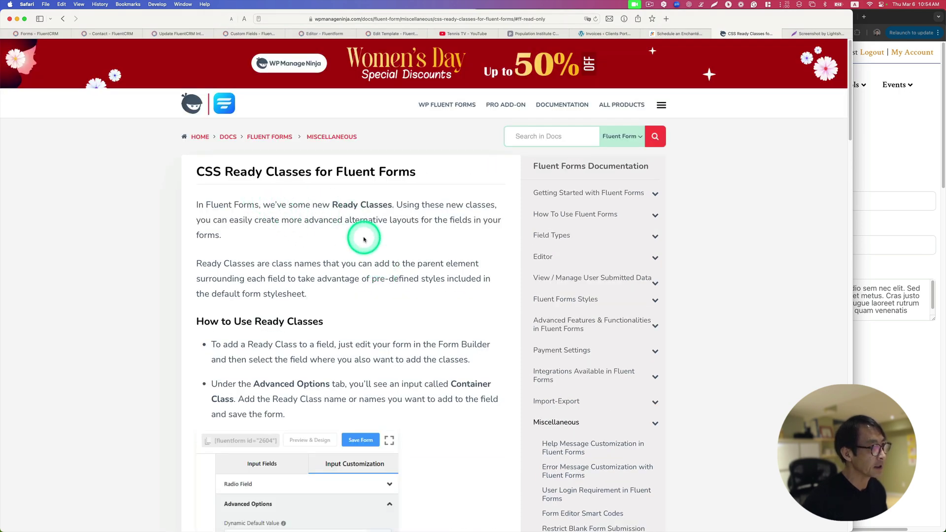
scroll(364, 240, "down", 15)
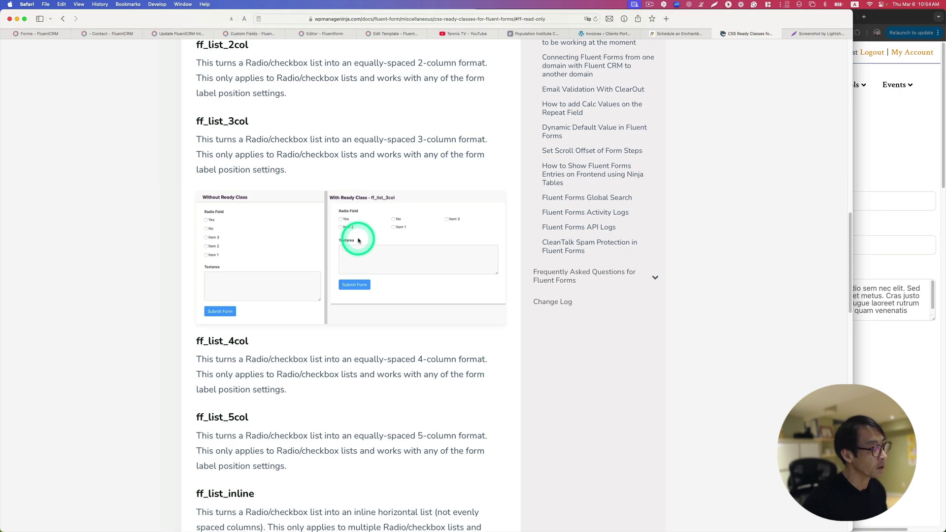
scroll(358, 240, "down", 15)
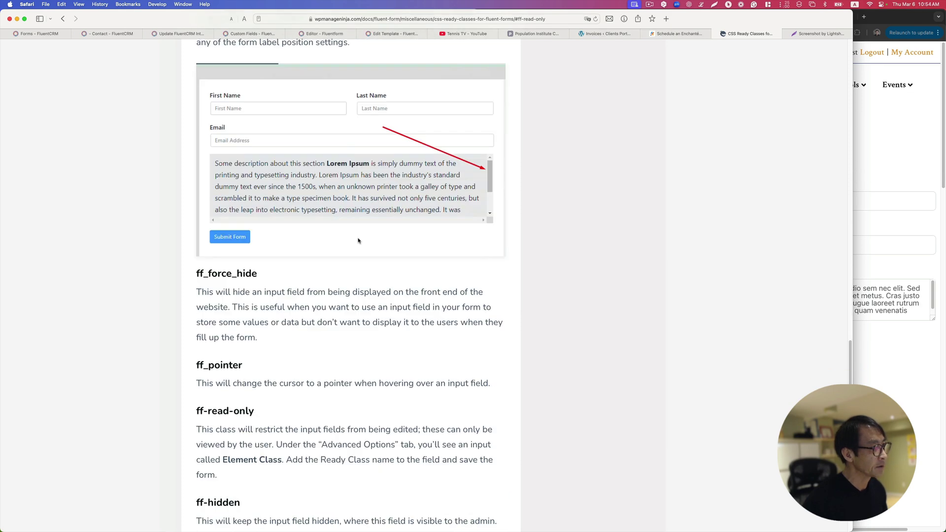
scroll(358, 240, "down", 5)
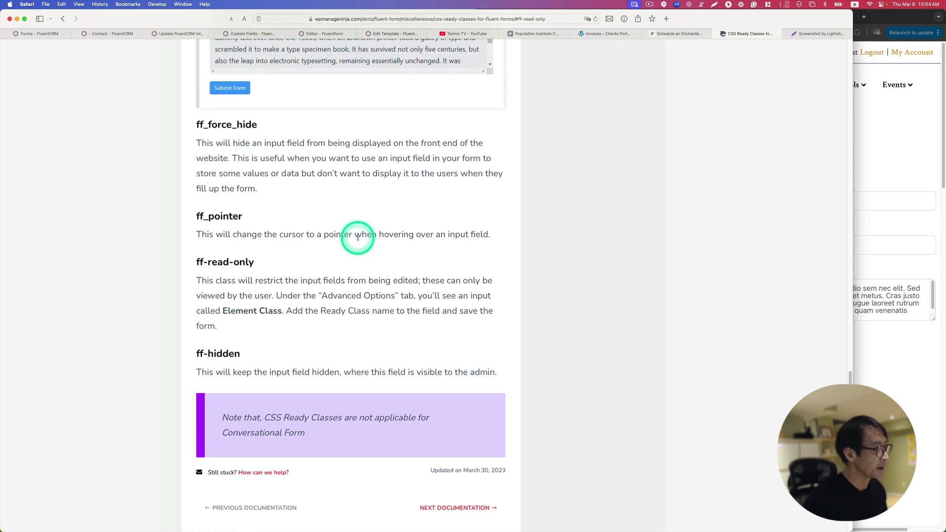
left_click_drag(255, 262, 194, 260)
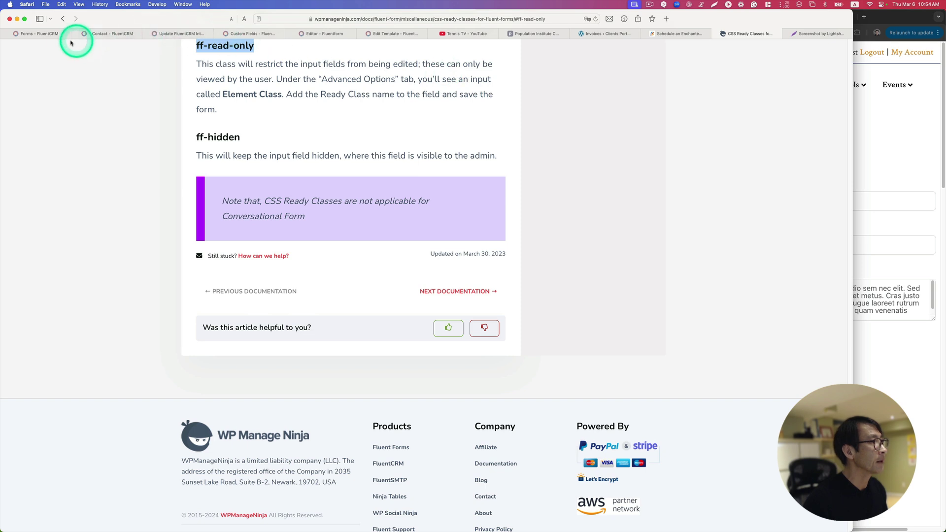
Enter ff-read-only as the Email field's Element Class and save the profile form.
left_click(51, 38)
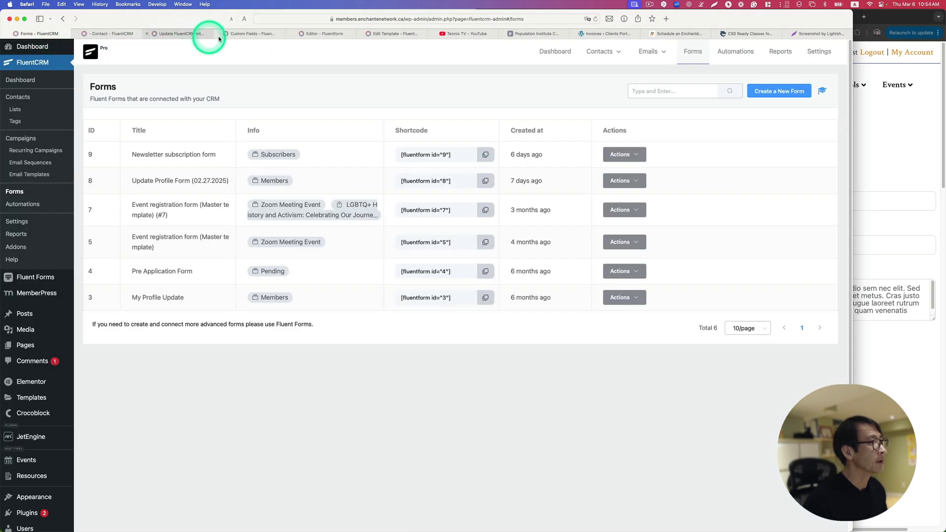
left_click(249, 37)
left_click(299, 33)
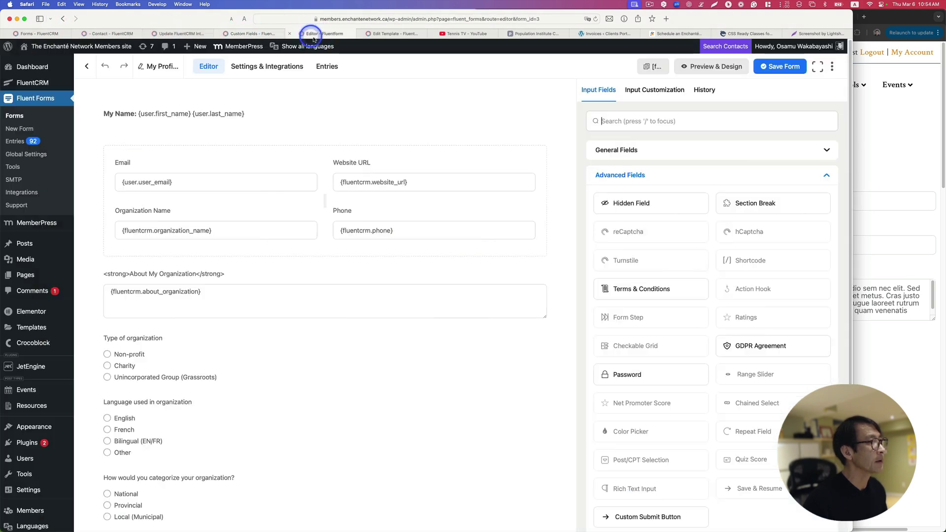
left_click(151, 169)
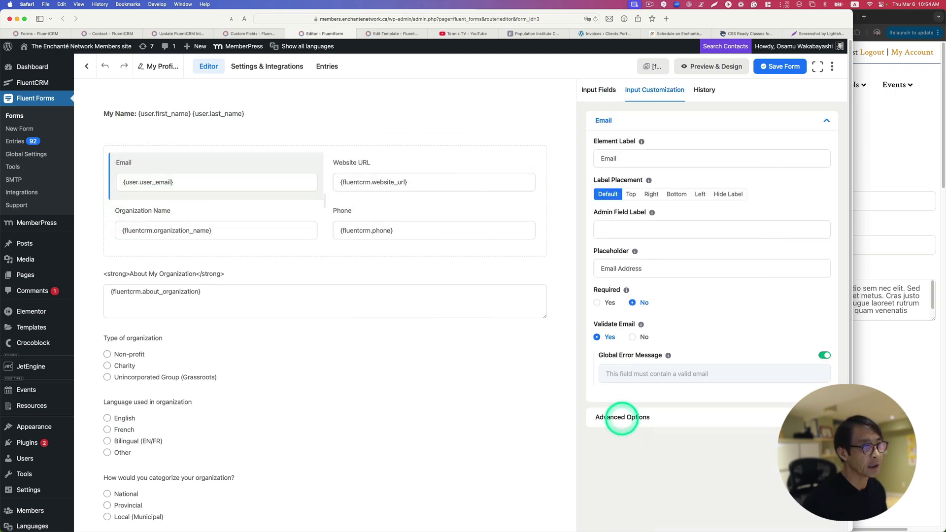
left_click(623, 418)
left_click(624, 261)
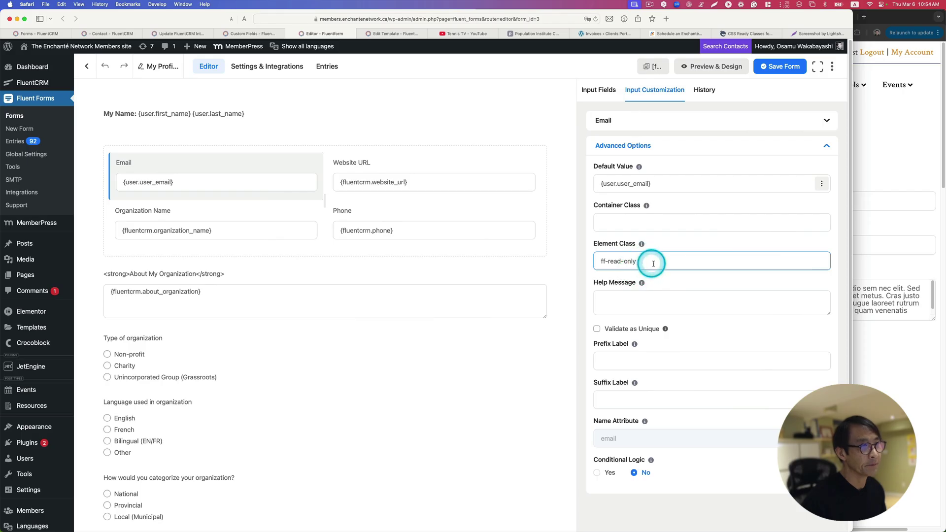
left_click_drag(654, 264, 583, 262)
left_click(781, 69)
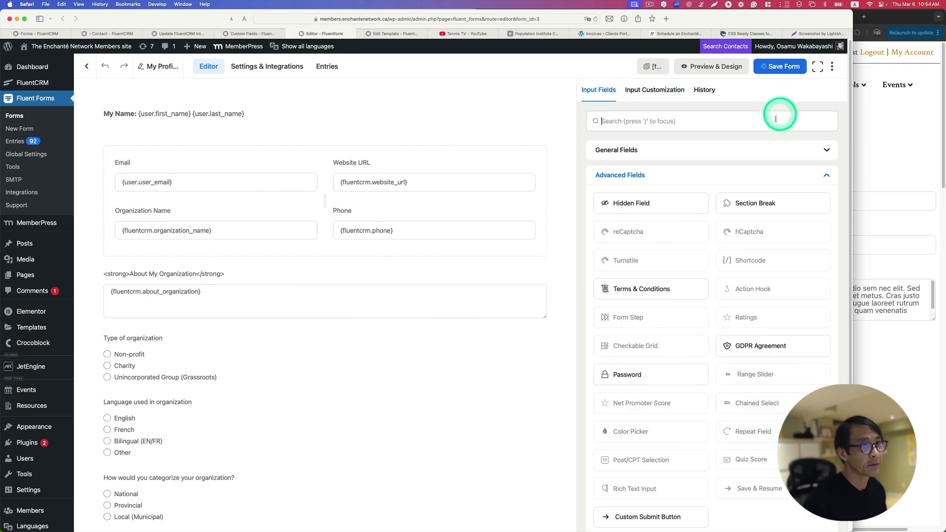
left_click(895, 151)
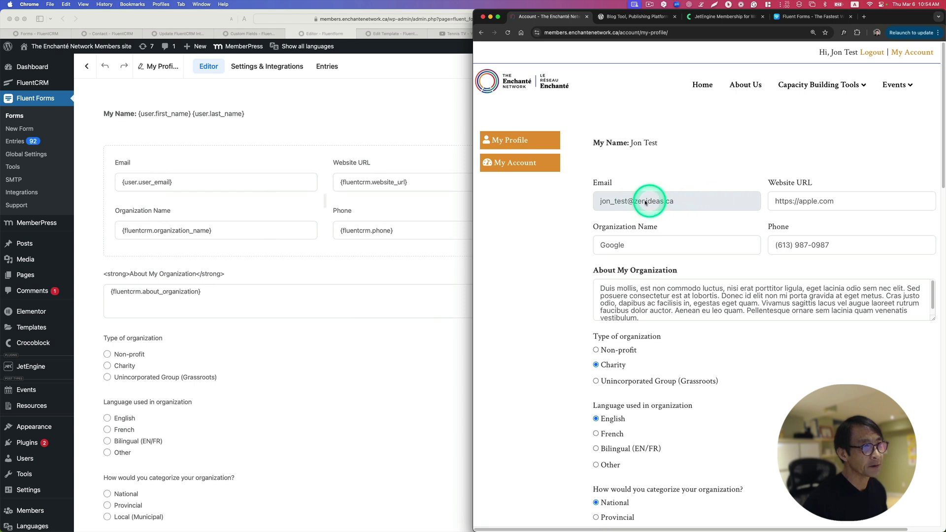
Confirm the Email field can't be edited and place the FluentCRM contact window beside the profile.
left_click_drag(643, 201, 616, 203)
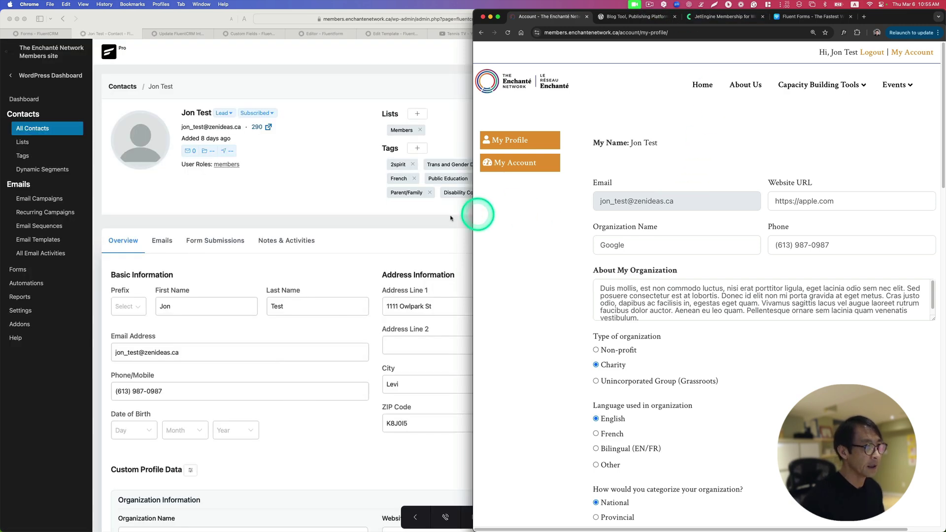
left_click(450, 218)
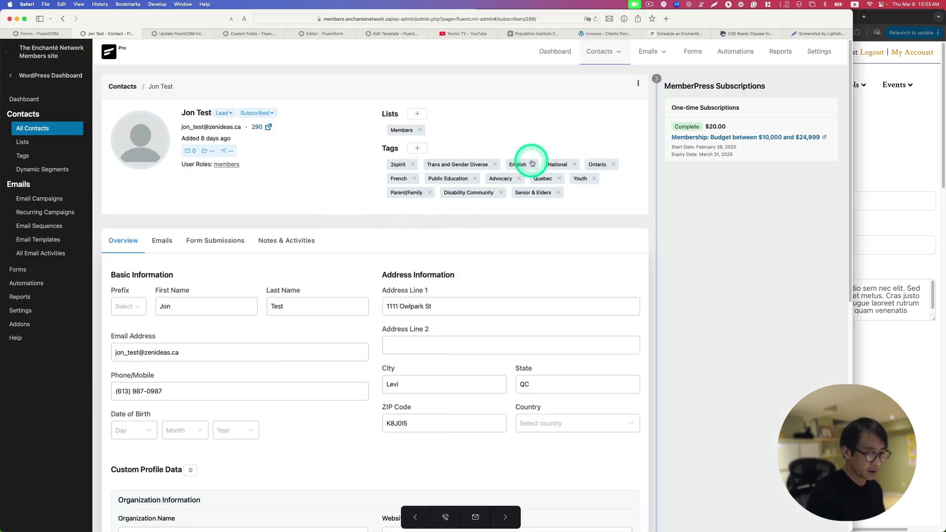
key("ctrl+alt+Left")
scroll(233, 282, "down", 1)
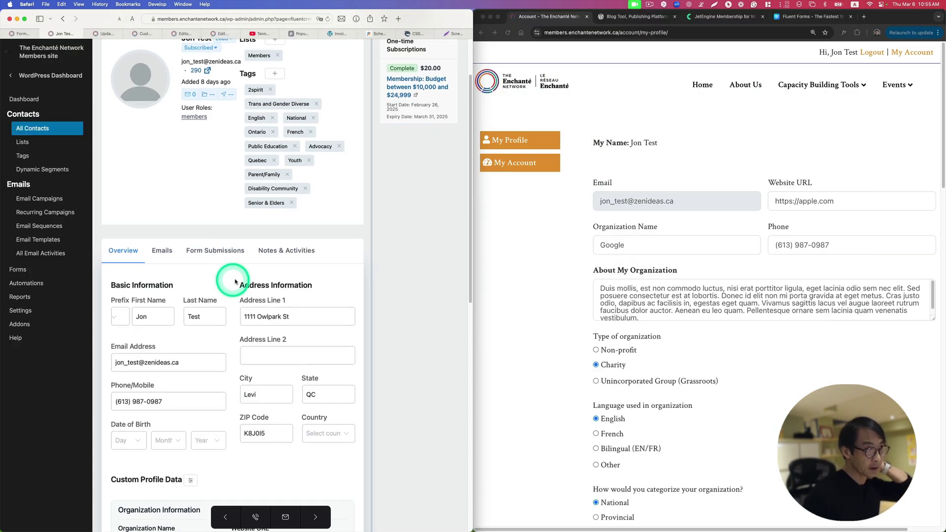
scroll(237, 281, "up", 3)
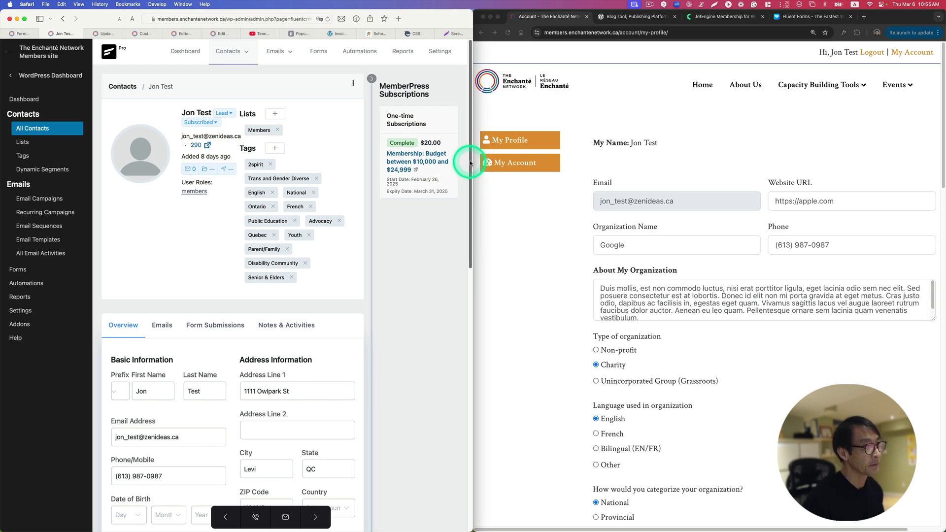
left_click_drag(473, 159, 536, 150)
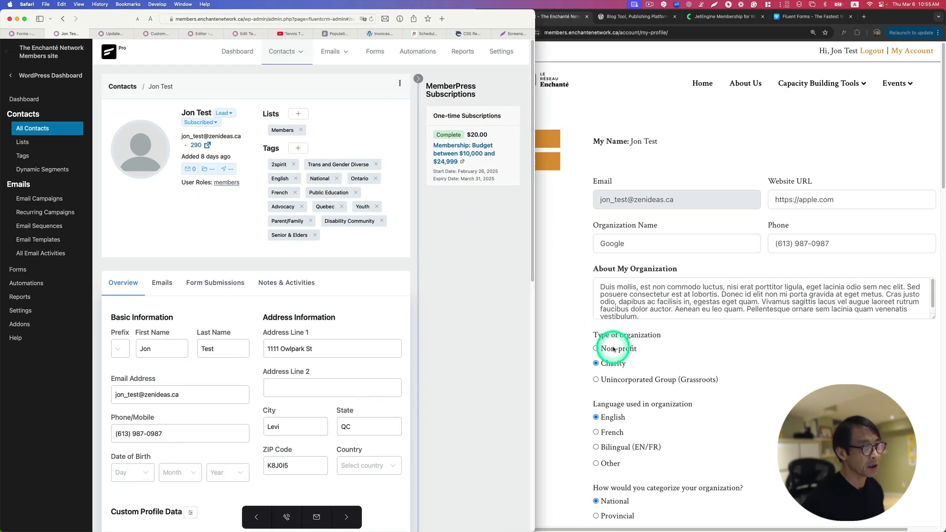
Change Organization Name from Google to Meta and submit the updated profile.
left_click(614, 351)
scroll(618, 370, "down", 2)
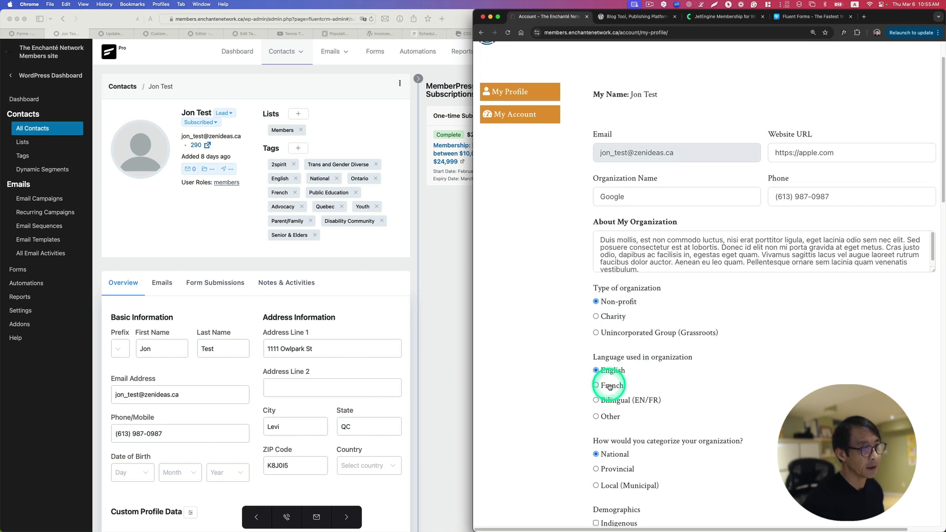
scroll(606, 392, "down", 3)
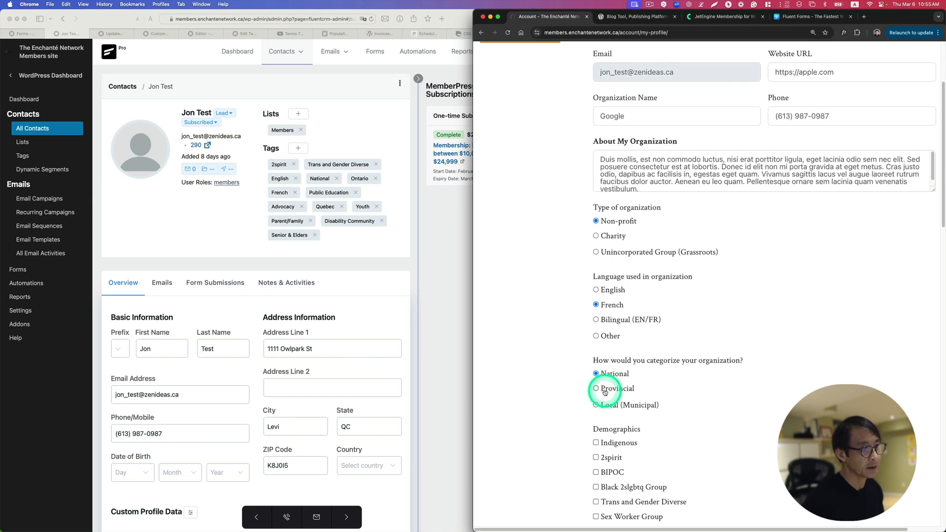
scroll(619, 382, "up", 4)
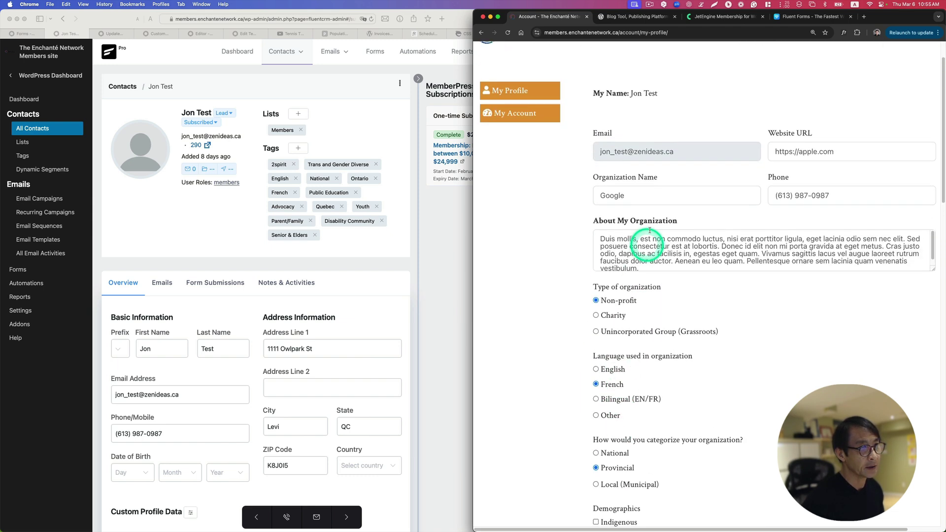
left_click(638, 196)
left_click_drag(638, 196, 576, 198)
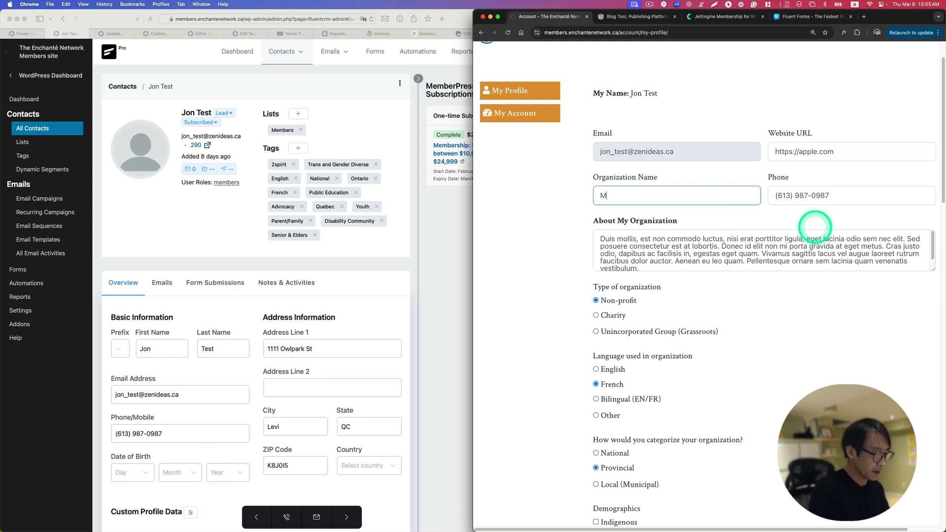
type("Meta")
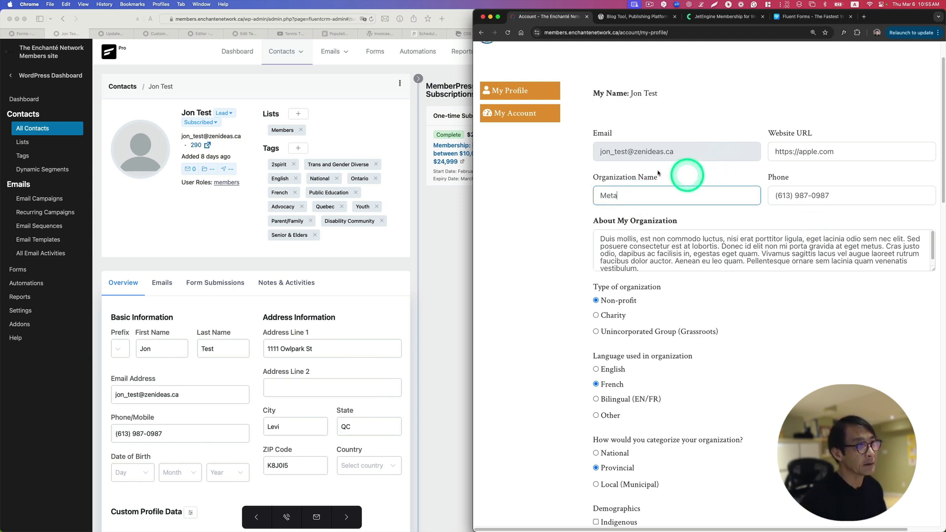
scroll(710, 397, "down", 12)
scroll(710, 397, "down", 10)
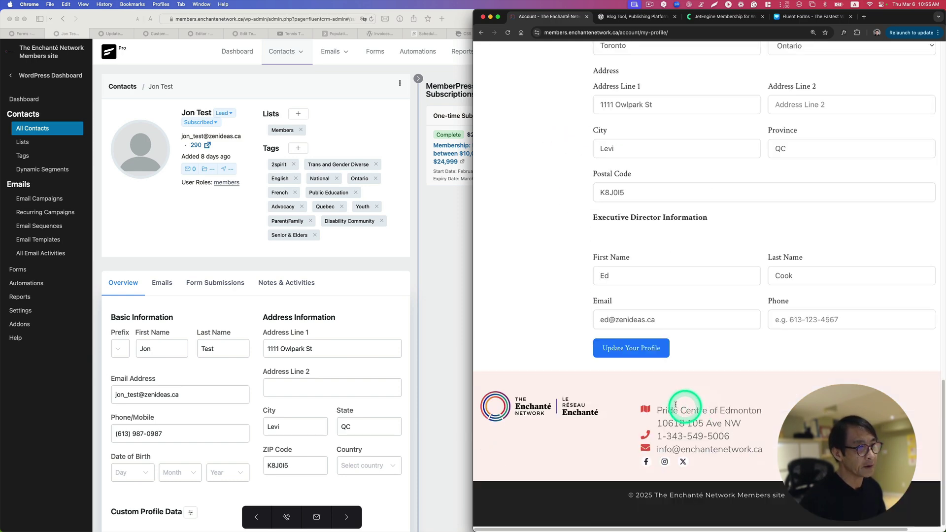
left_click(631, 350)
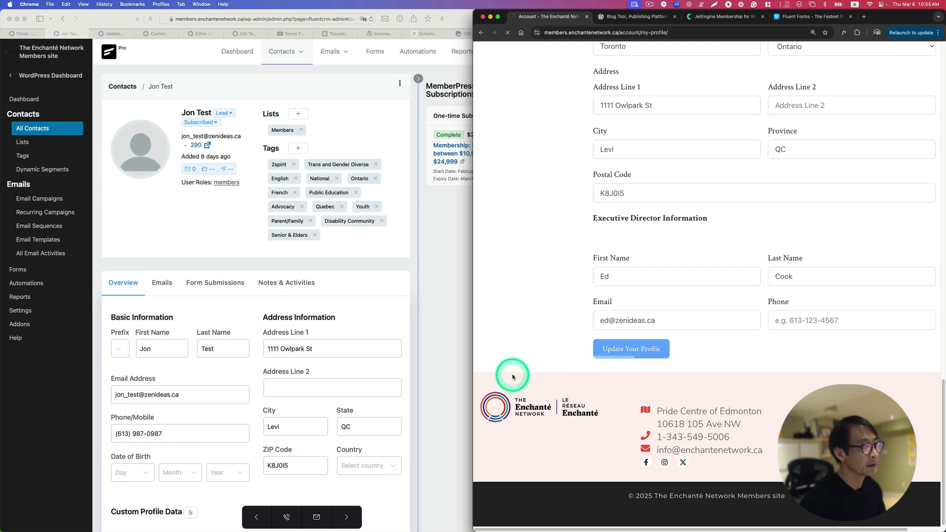
Refresh the contact record and confirm it shows Meta, French, Non-profit and the French and Provincial tags.
left_click(427, 318)
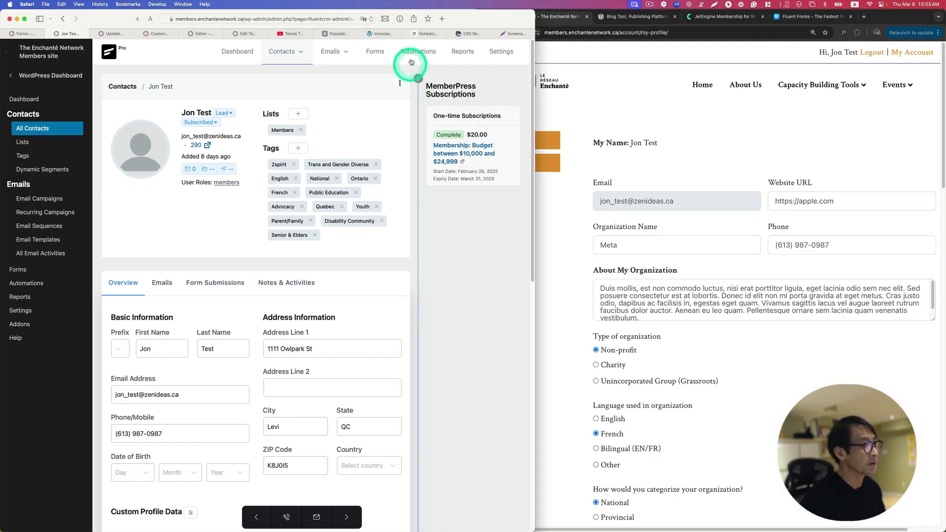
left_click(371, 19)
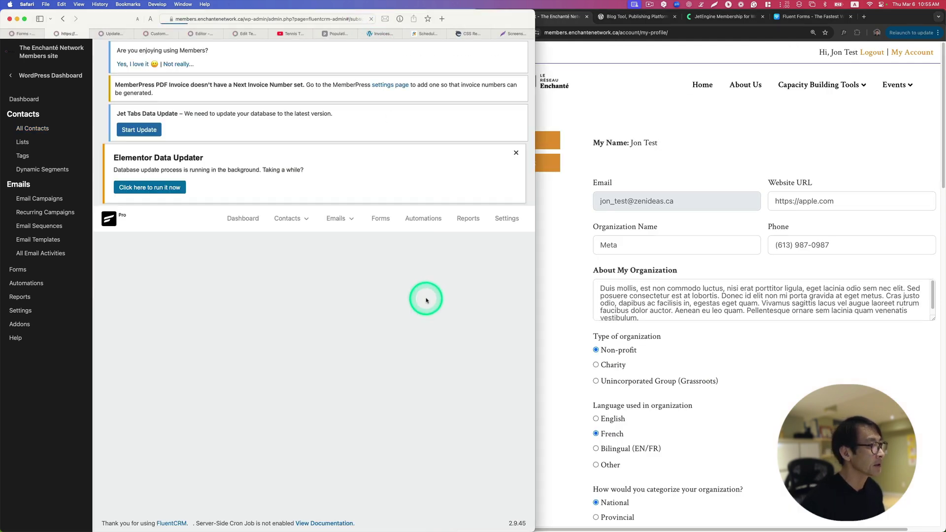
scroll(427, 300, "down", 8)
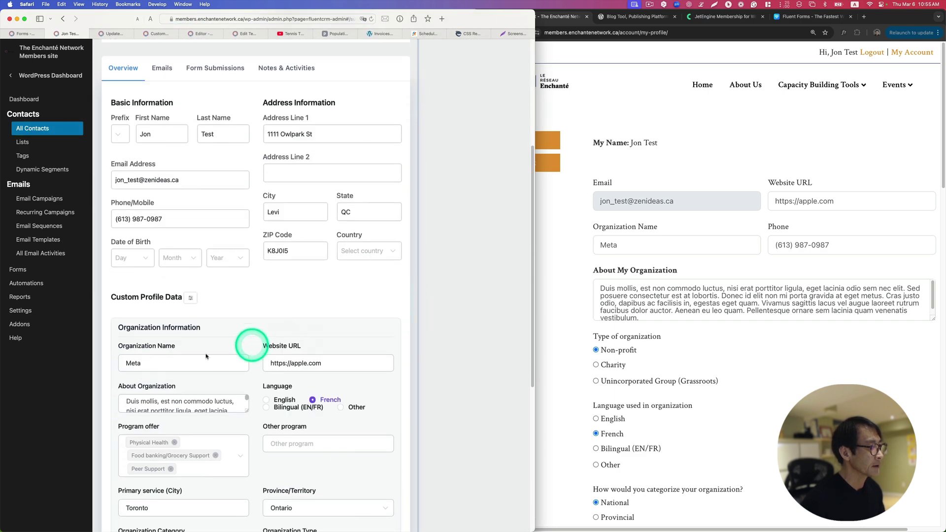
scroll(296, 350, "down", 3)
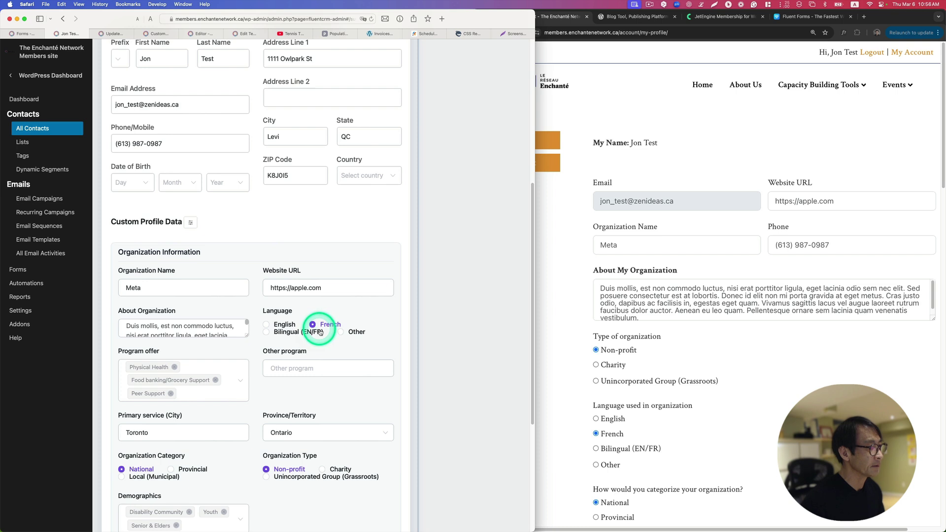
scroll(323, 339, "down", 2)
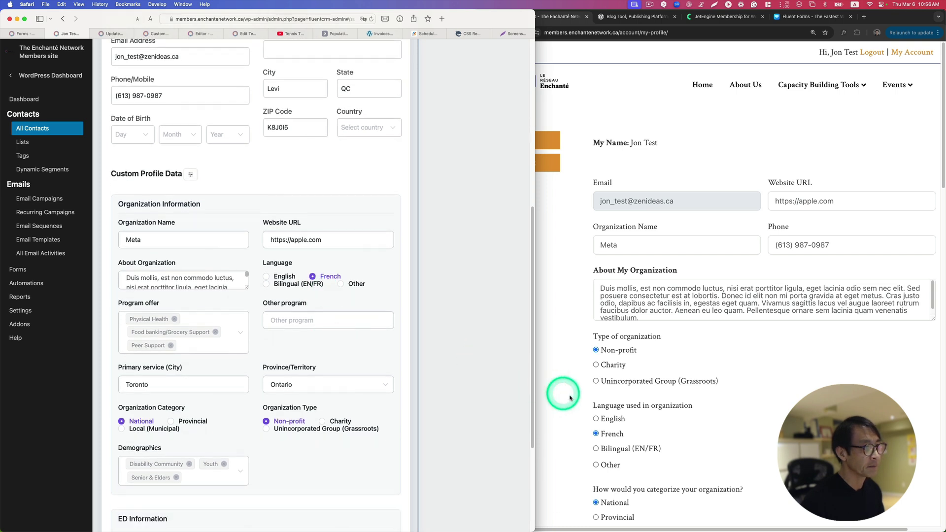
scroll(321, 384, "down", 1)
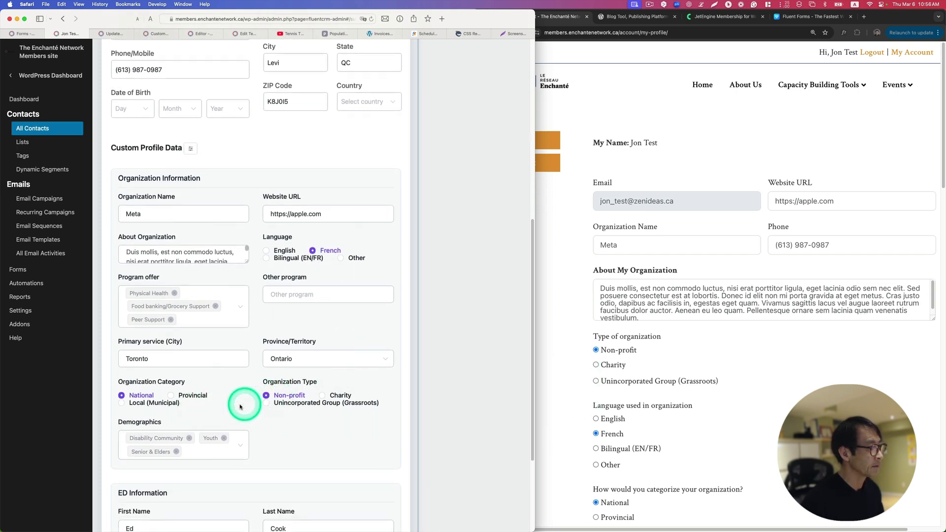
scroll(621, 414, "down", 3)
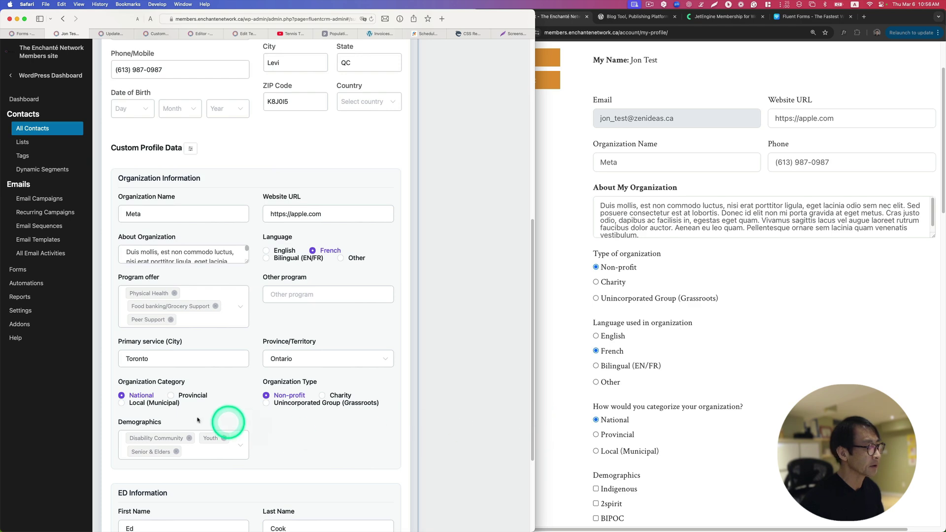
scroll(587, 412, "down", 15)
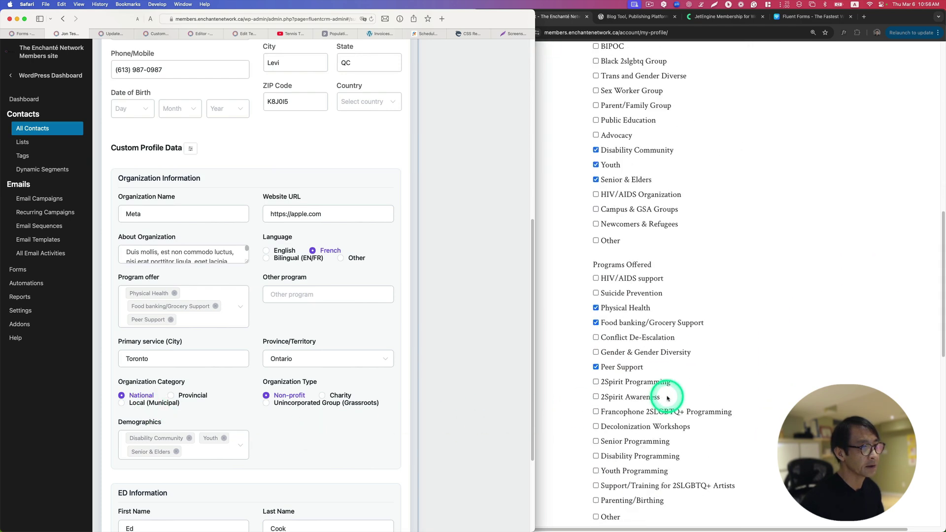
scroll(668, 396, "down", 9)
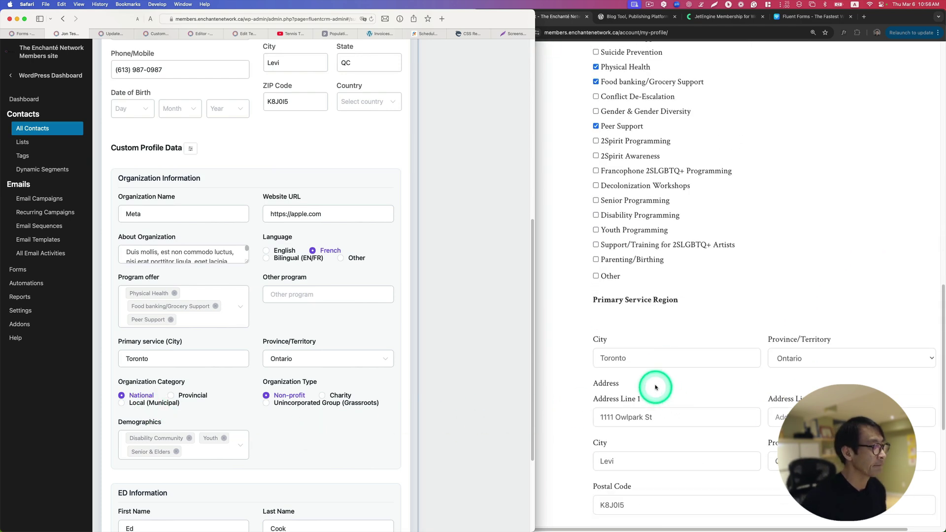